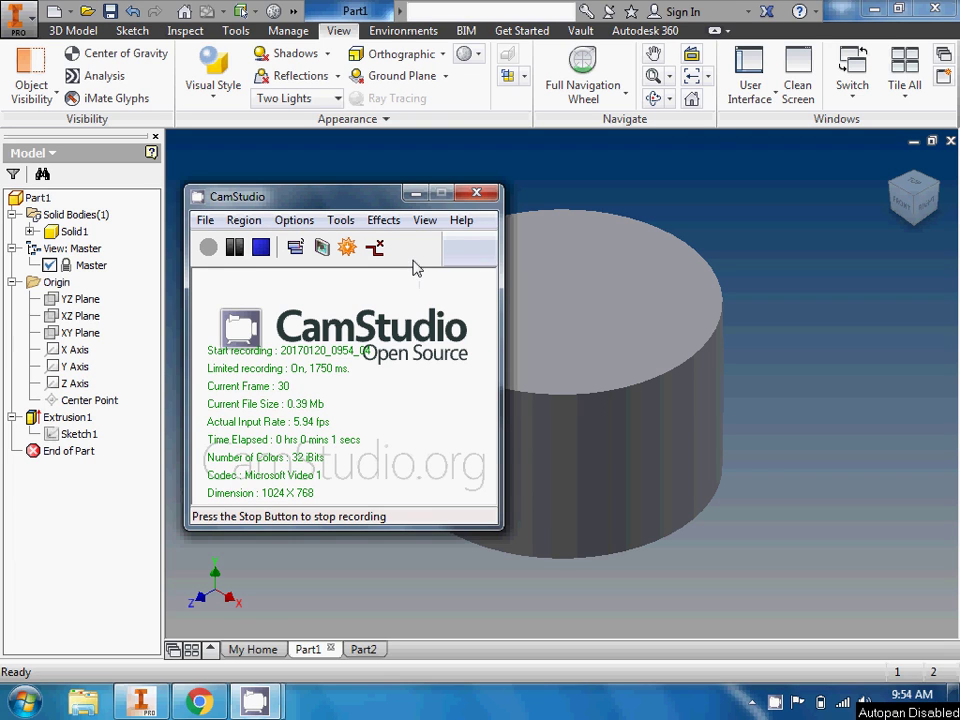
# - Minimize the recorder window and show which user interface elements, such as the Browser, can be displayed
pyautogui.click(417, 193)
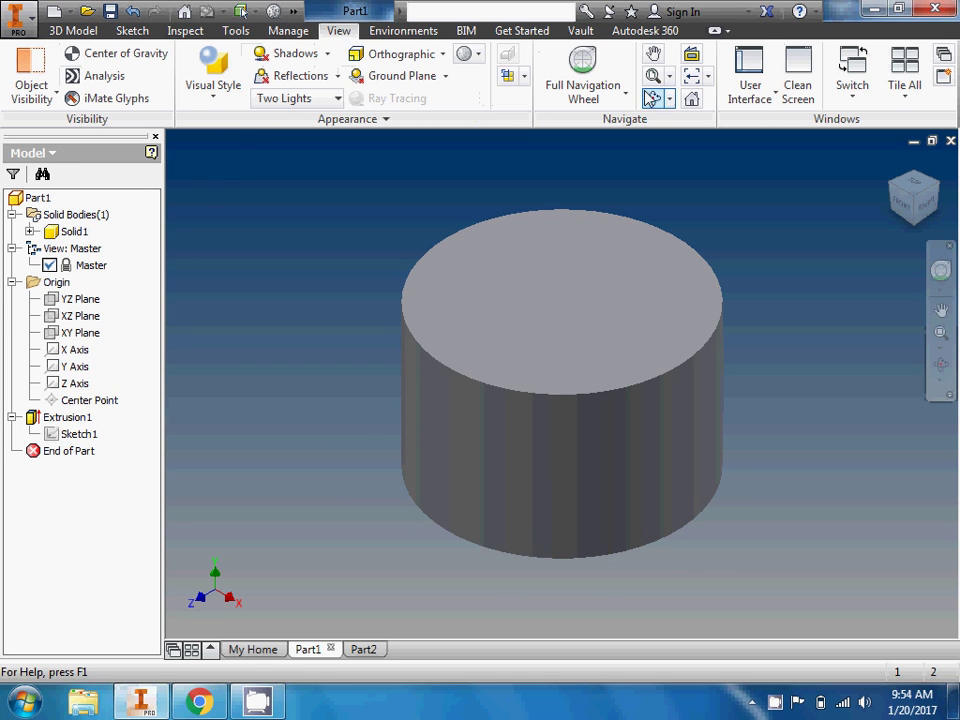
pyautogui.click(749, 90)
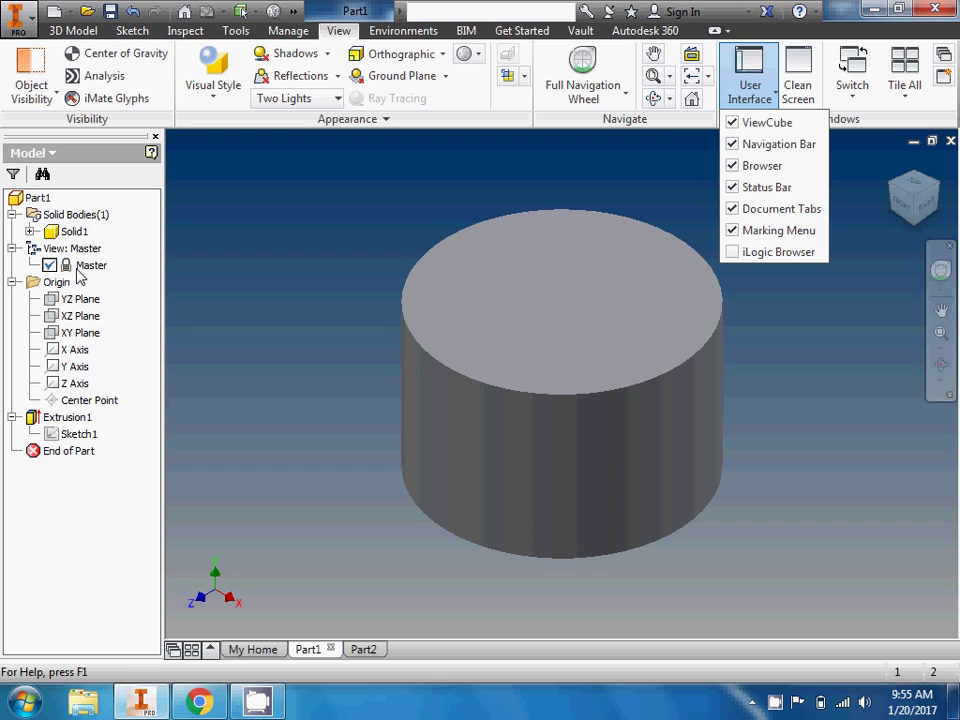
pyautogui.click(65, 200)
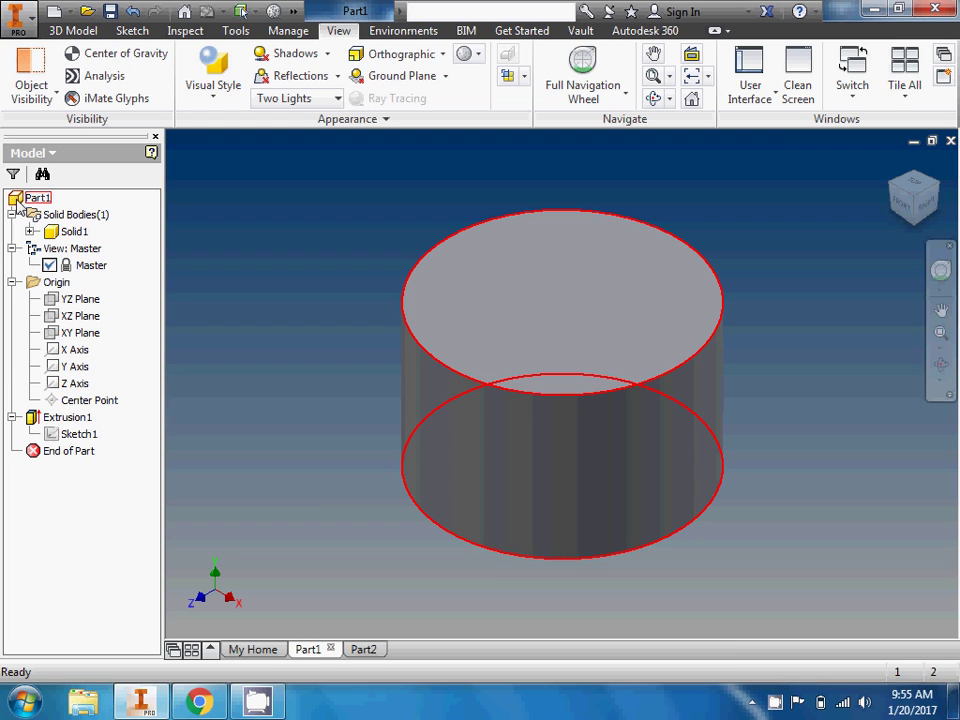
# - View the general iProperties of the cylinder part, Part1, from its model tree entry and close them
pyautogui.click(17, 204)
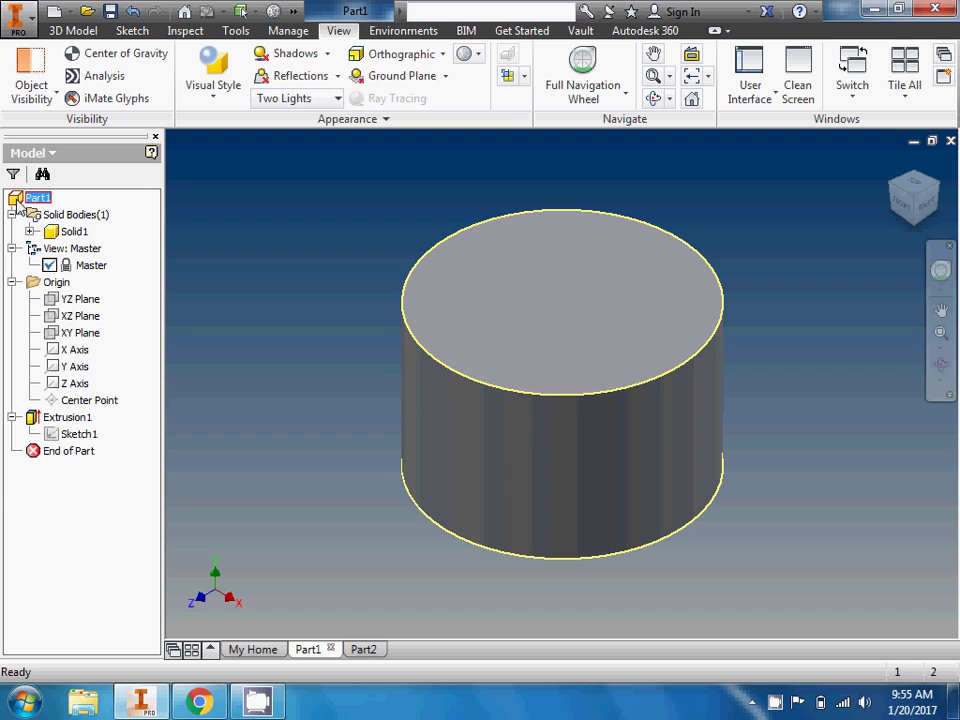
pyautogui.click(60, 482)
pyautogui.rightClick(19, 204)
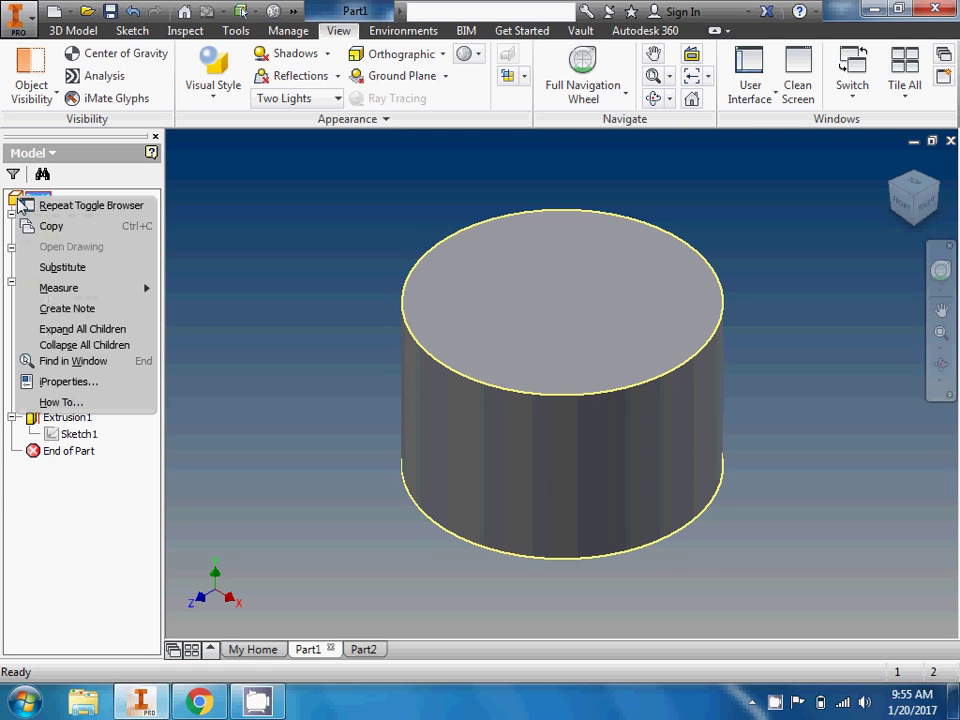
pyautogui.click(70, 382)
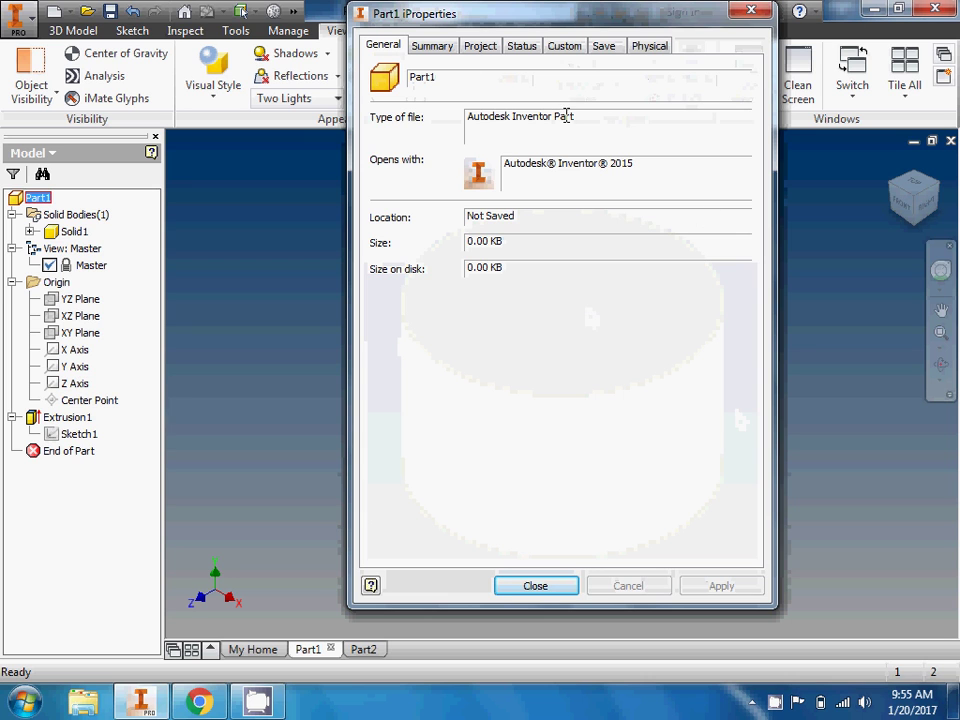
pyautogui.click(751, 11)
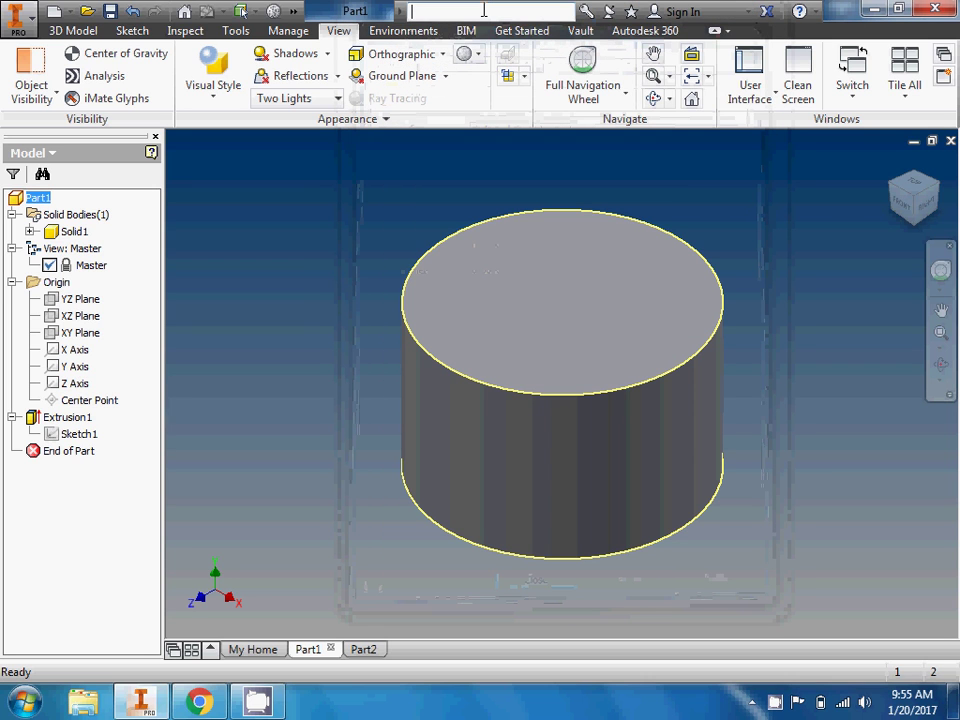
# - Find the iProperties command by searching for "ipro" and display the physical properties of Part1
pyautogui.click(484, 10)
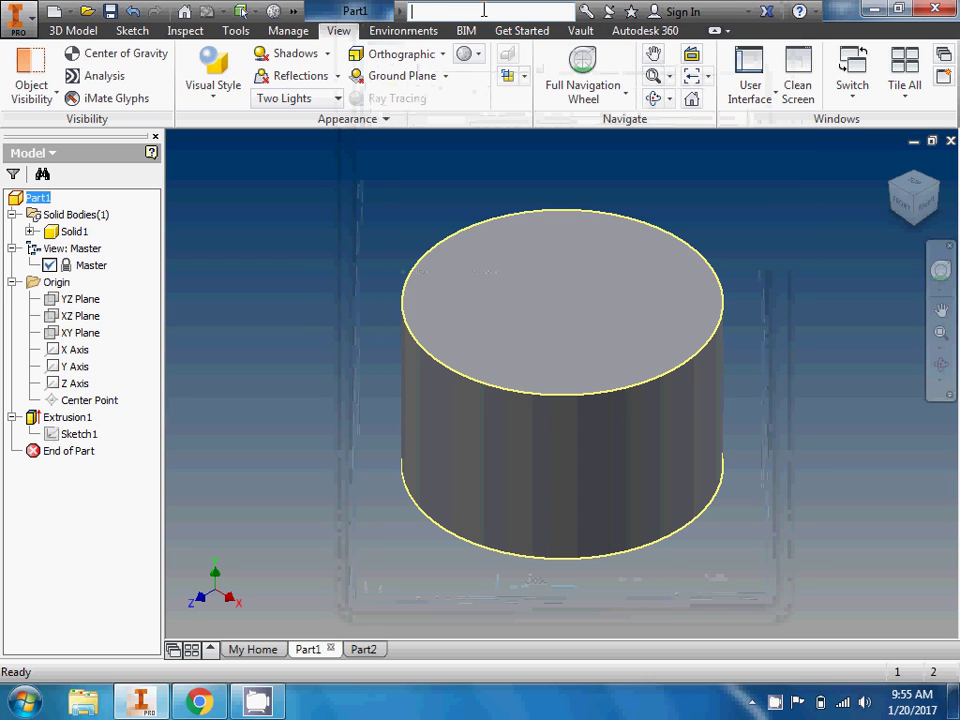
pyautogui.write('ipro')
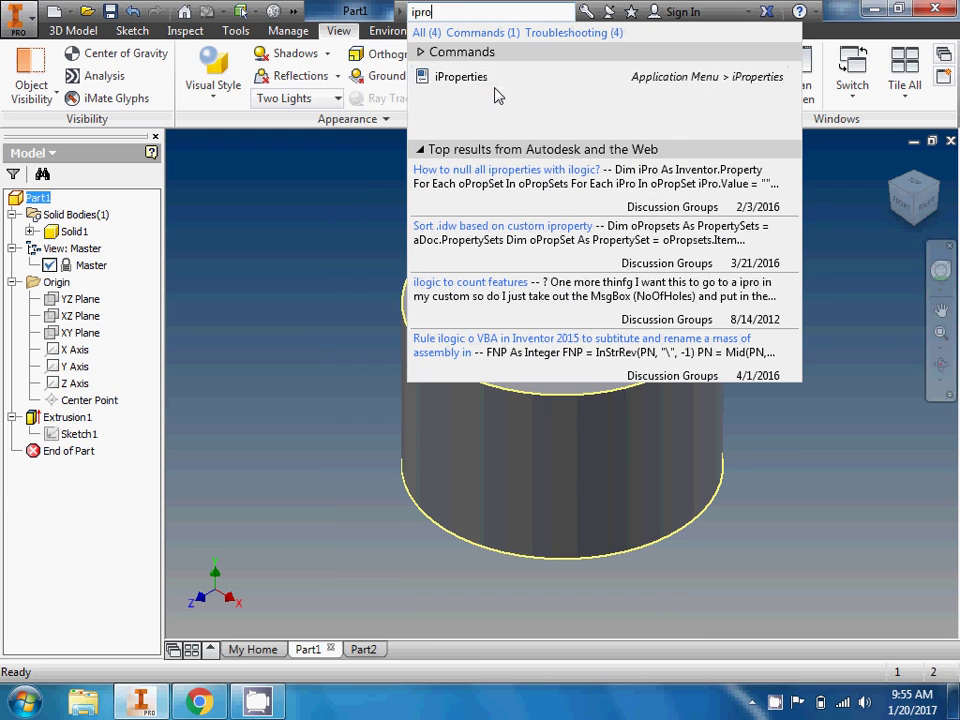
pyautogui.click(491, 79)
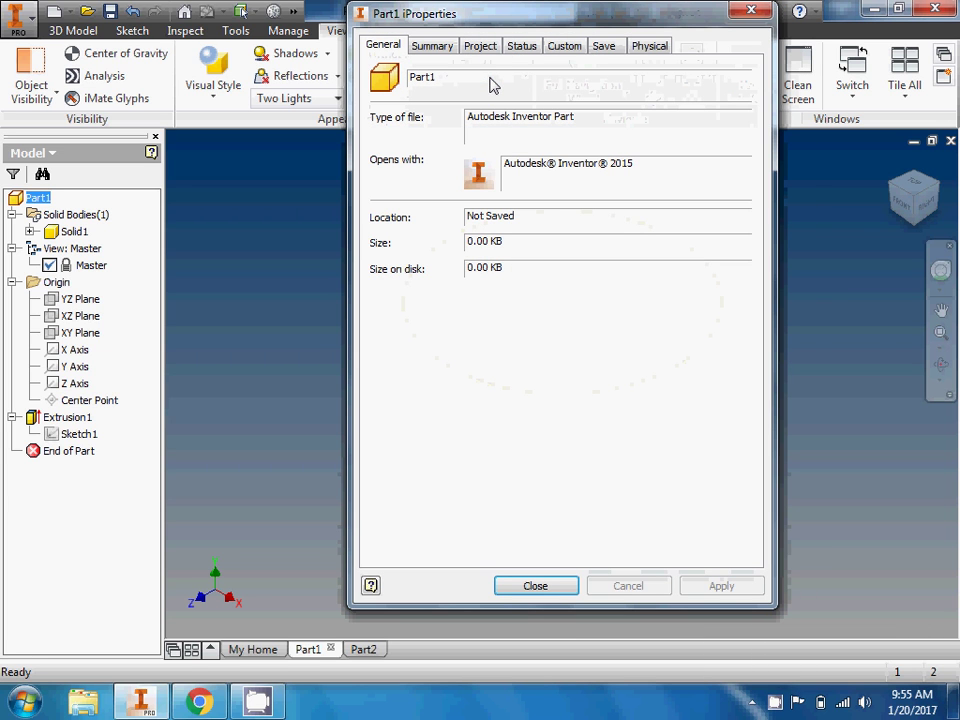
pyautogui.click(652, 47)
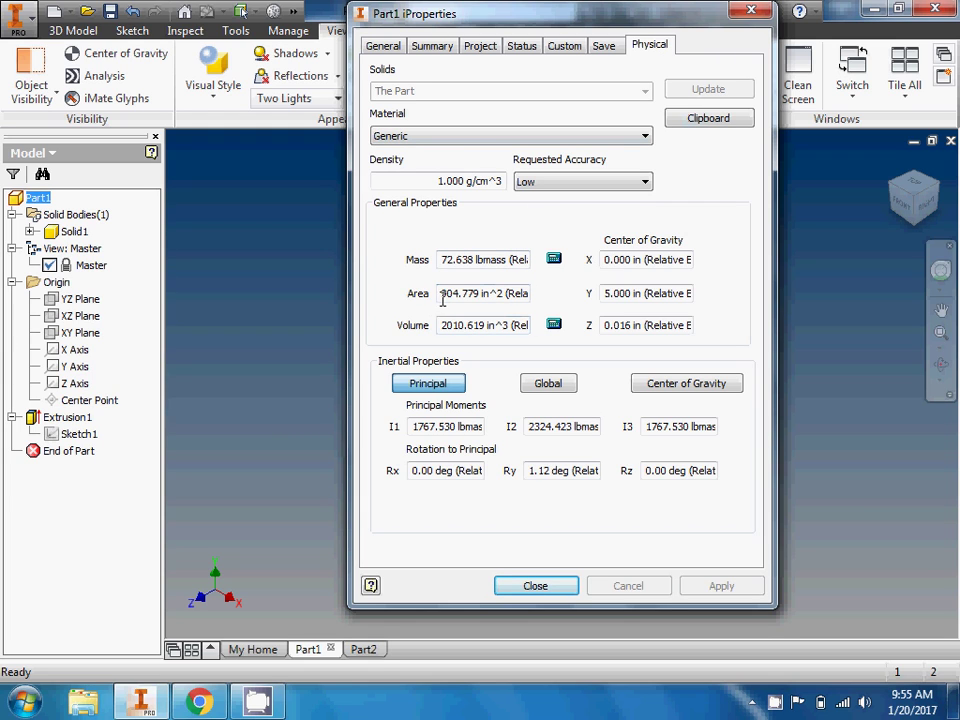
# - Examine the area and volume values in Part1's physical properties, and close the iProperties
pyautogui.moveTo(443, 293); pyautogui.dragTo(465, 293)
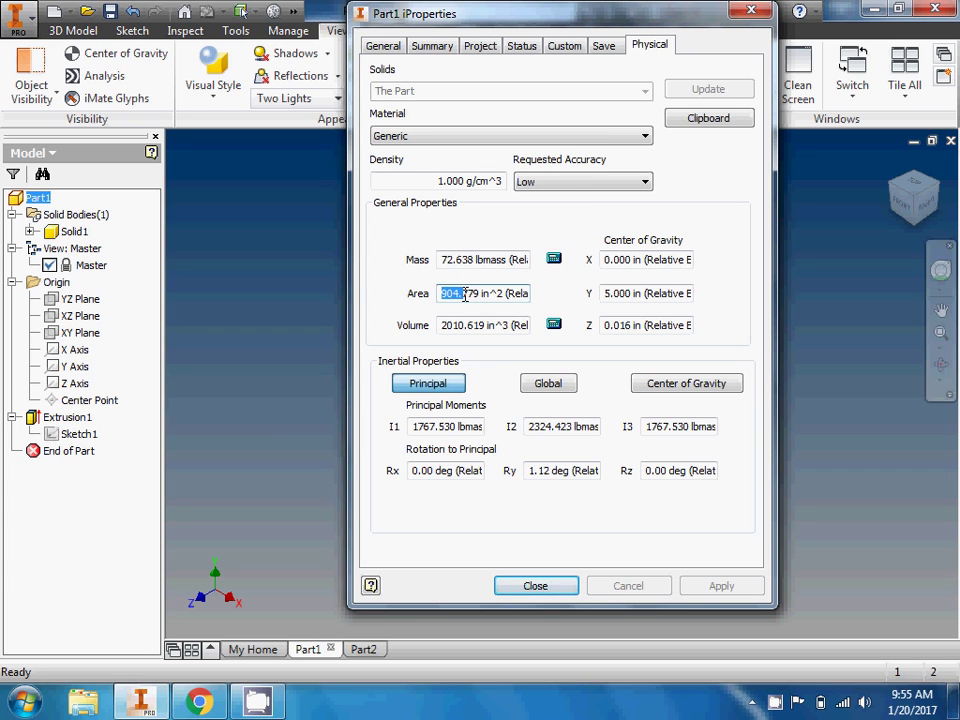
pyautogui.rightClick(465, 293)
pyautogui.click(450, 352)
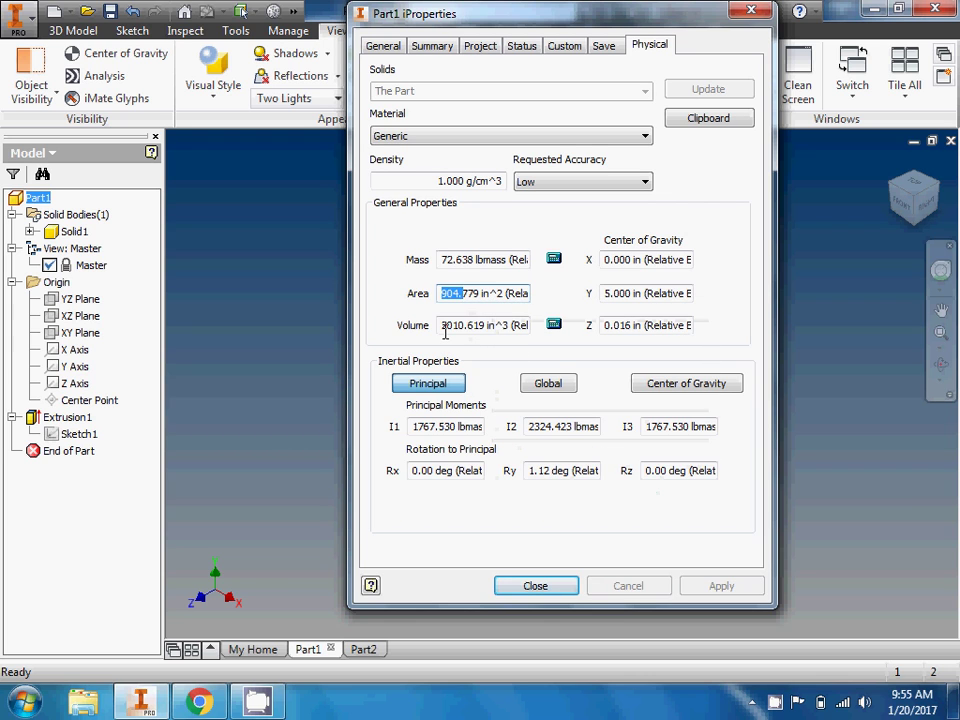
pyautogui.moveTo(446, 325); pyautogui.dragTo(466, 343)
pyautogui.click(457, 325)
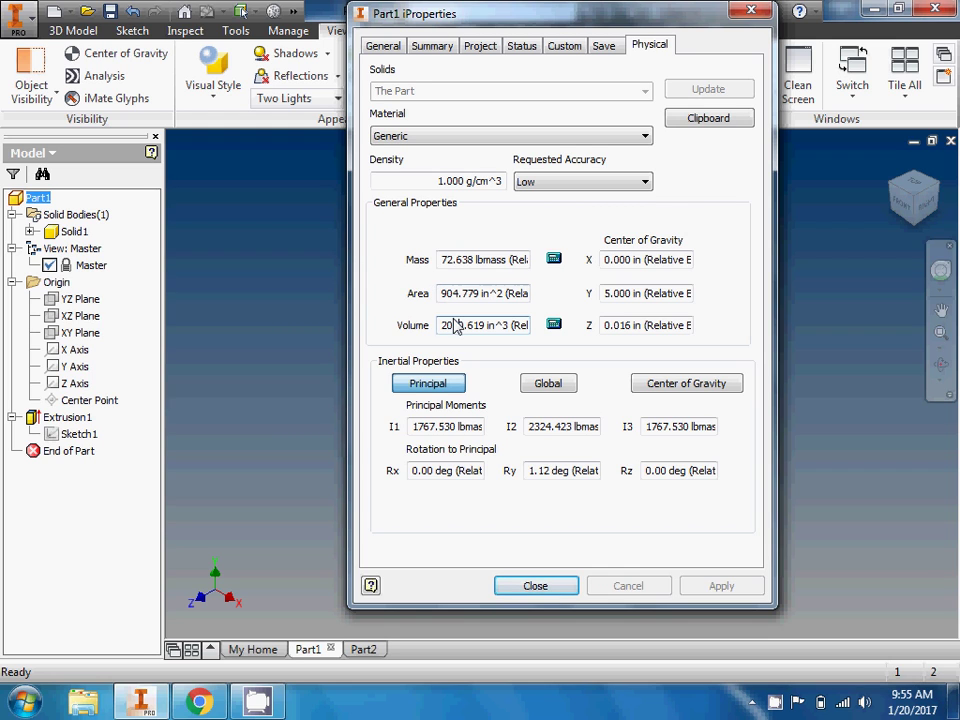
pyautogui.rightClick(437, 291)
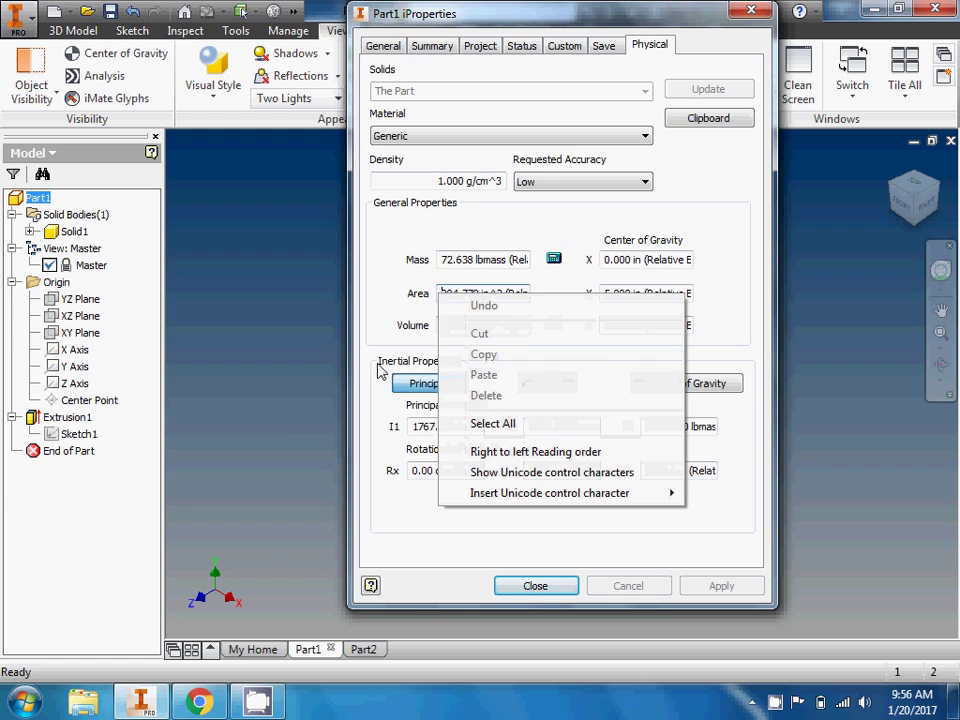
pyautogui.click(386, 255)
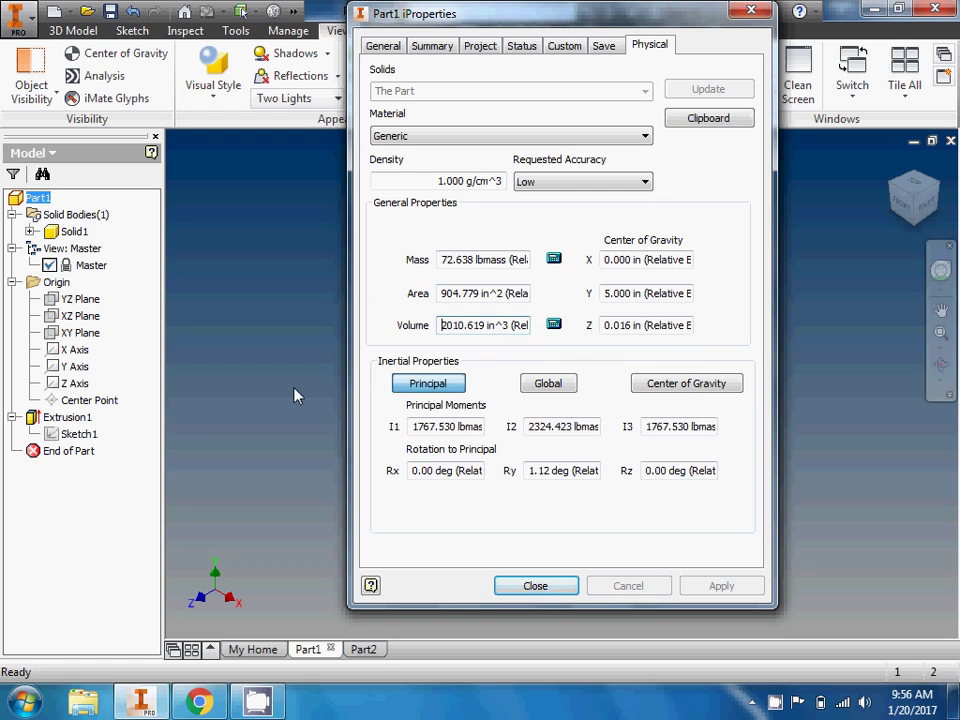
pyautogui.click(540, 587)
# - Glance at Part2, return to Part1 and reopen its physical properties
pyautogui.click(367, 655)
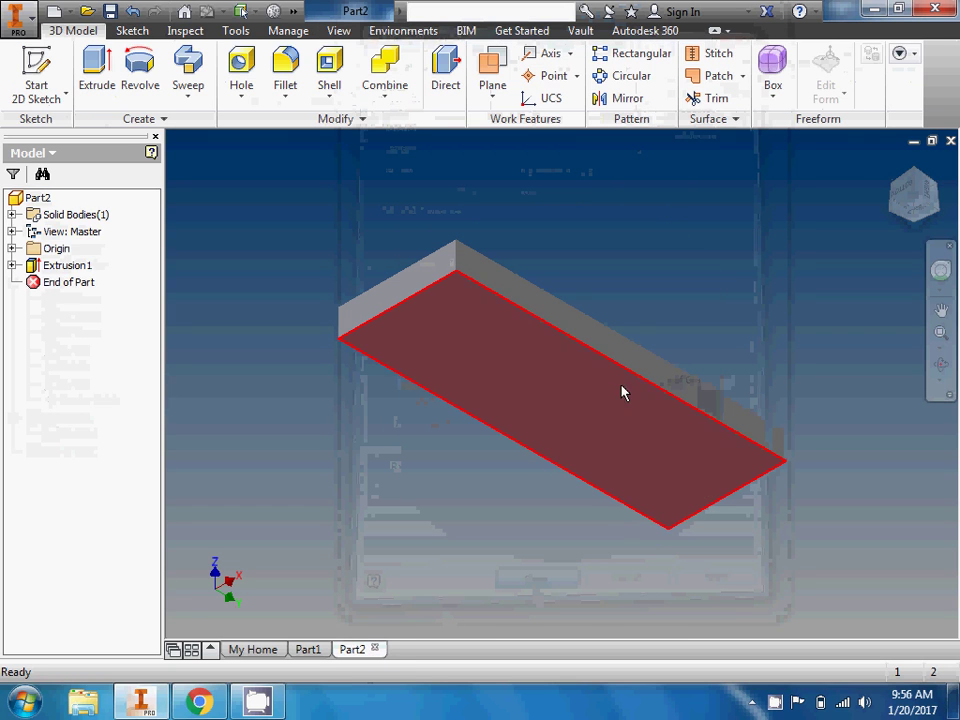
pyautogui.click(310, 651)
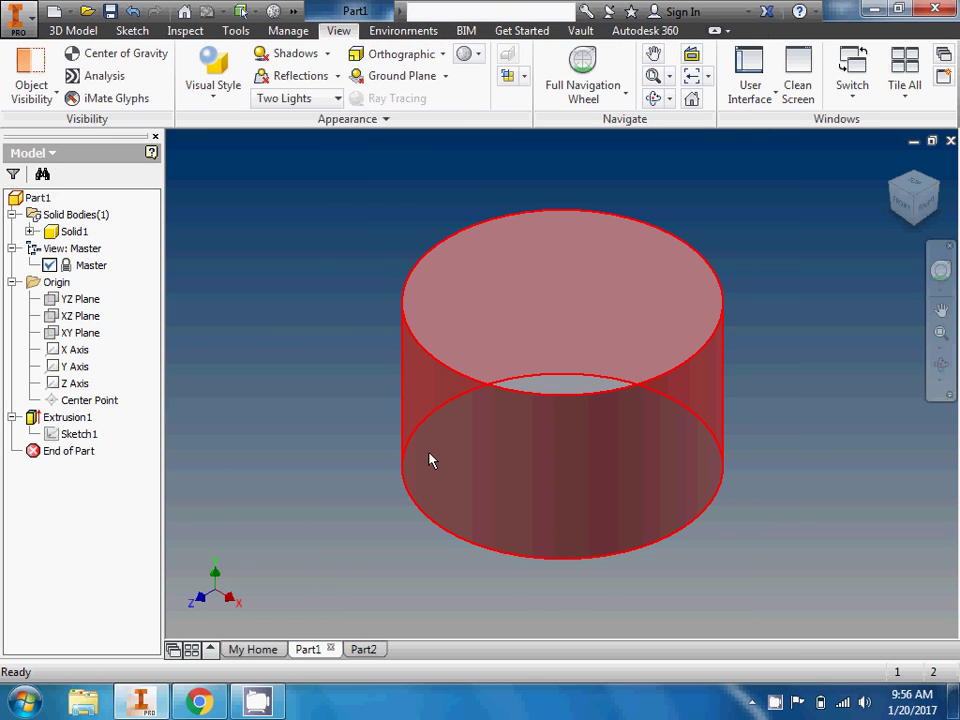
pyautogui.rightClick(22, 202)
pyautogui.click(63, 386)
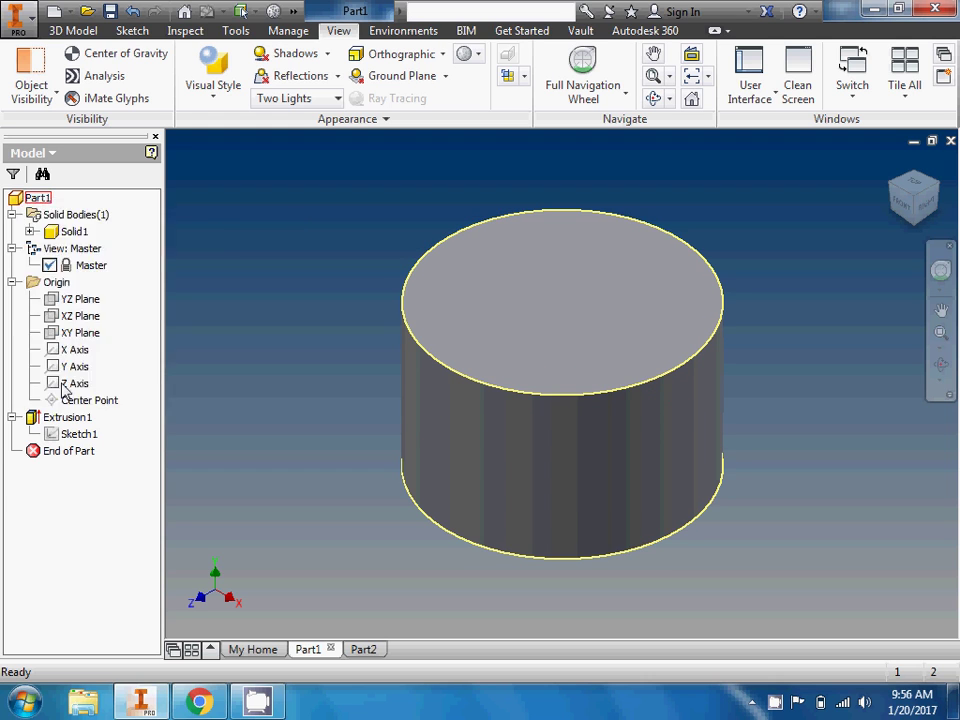
pyautogui.click(651, 44)
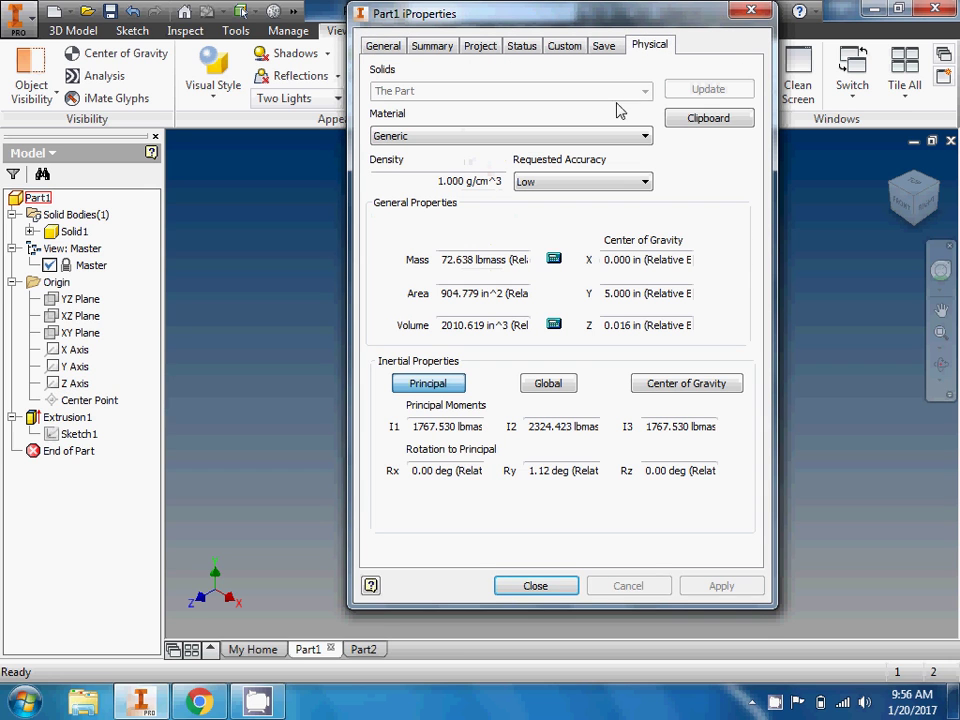
# - Compare the volume of the cylinder in Part1 with its surface area, and close the iProperties
pyautogui.moveTo(476, 325); pyautogui.dragTo(397, 332)
pyautogui.click(463, 293)
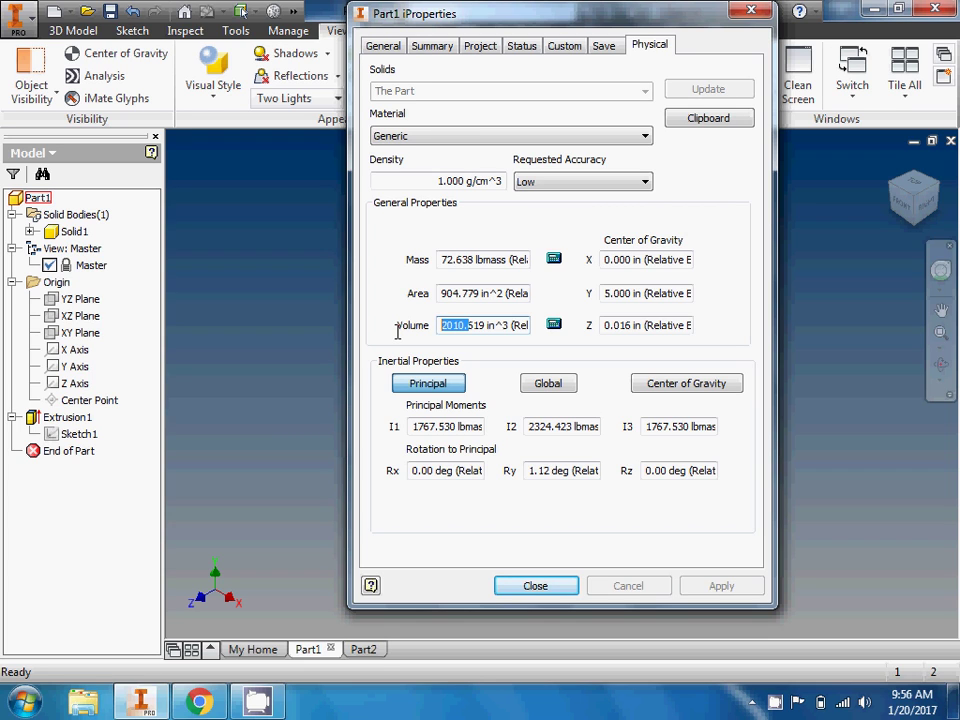
pyautogui.click(456, 320)
pyautogui.click(453, 293)
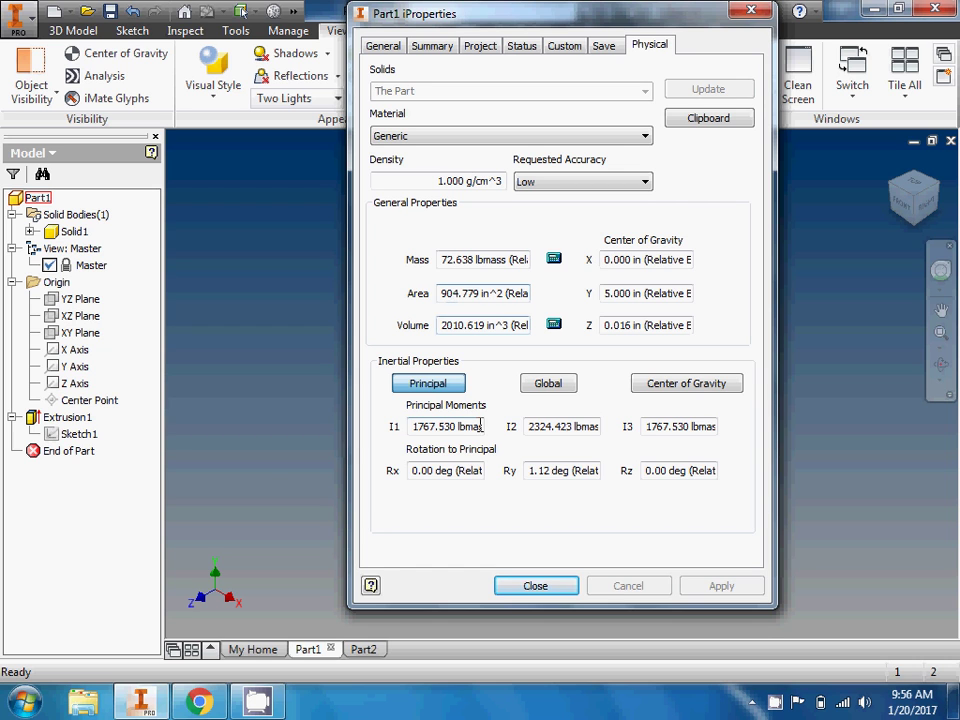
pyautogui.click(751, 11)
# - Switch to Part2 and update the physical properties in its iProperties
pyautogui.click(370, 651)
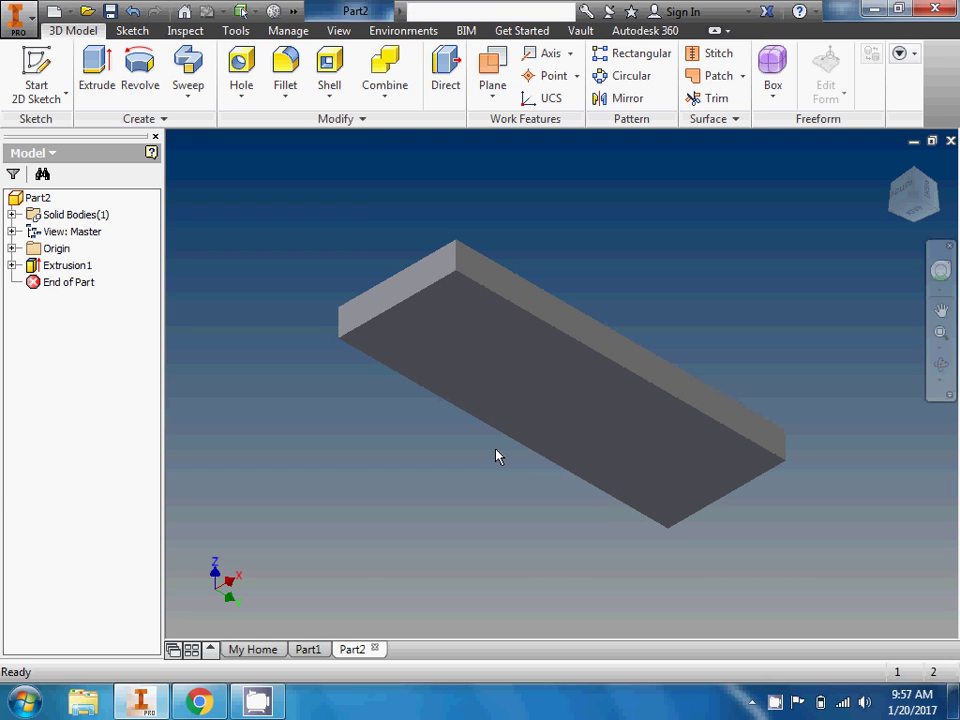
pyautogui.rightClick(41, 198)
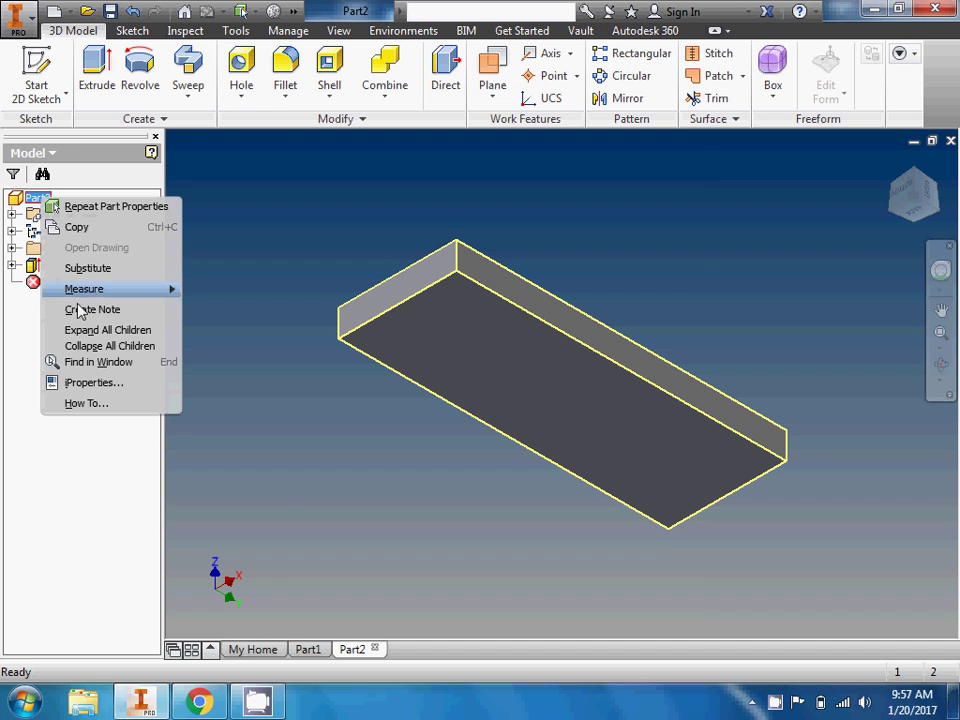
pyautogui.click(78, 382)
pyautogui.click(568, 82)
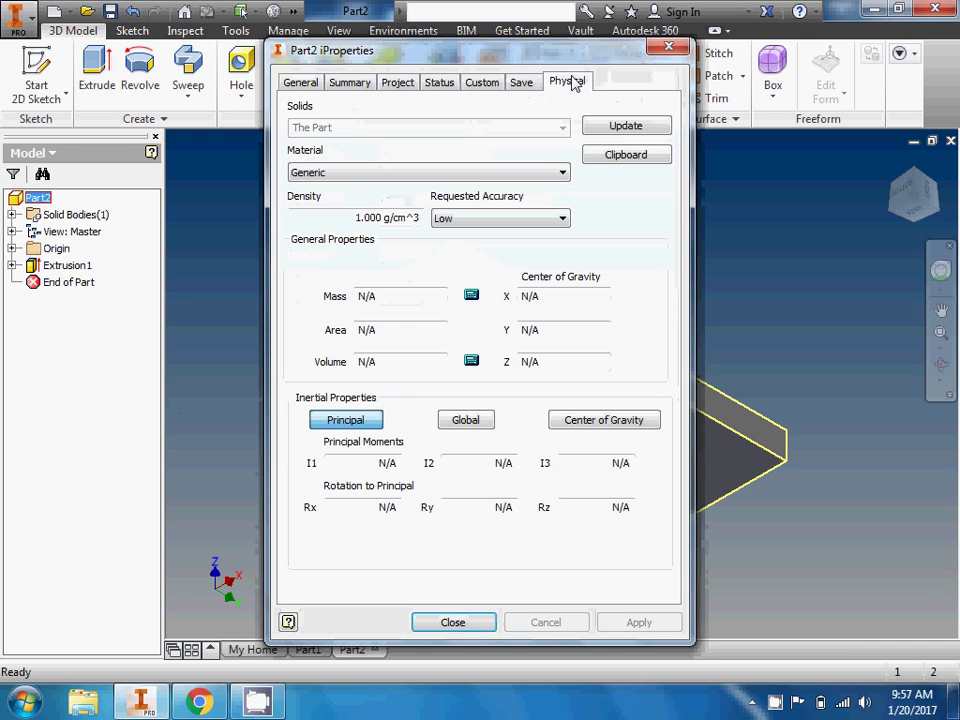
pyautogui.click(627, 126)
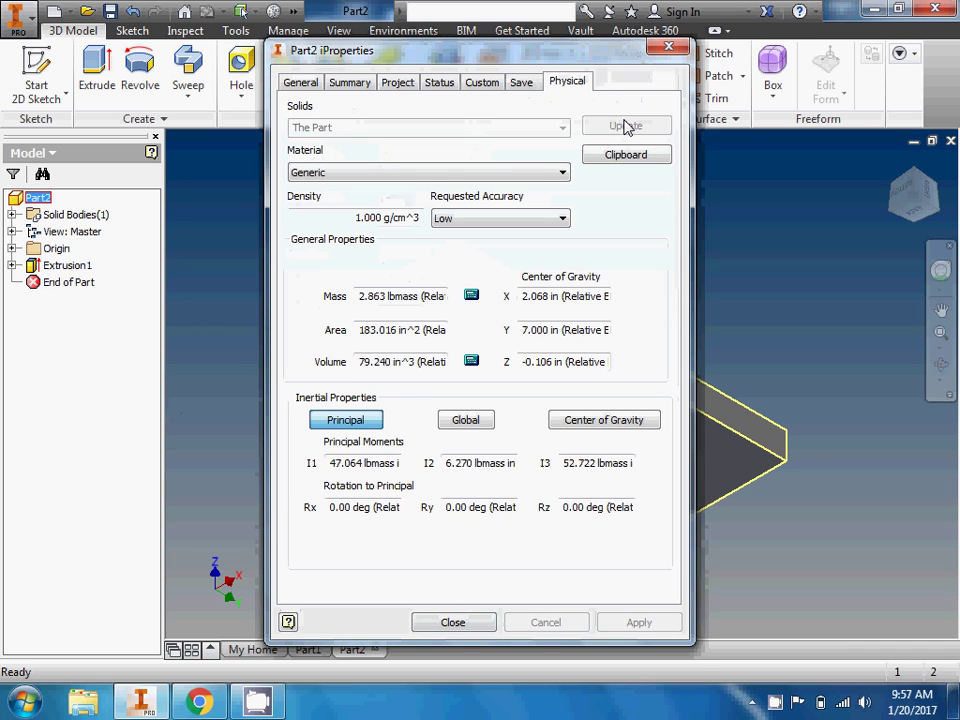
# - Read the area and volume of the rectangular plate in Part2, close the iProperties and deselect the part
pyautogui.click(360, 330)
pyautogui.moveTo(360, 330); pyautogui.dragTo(436, 316)
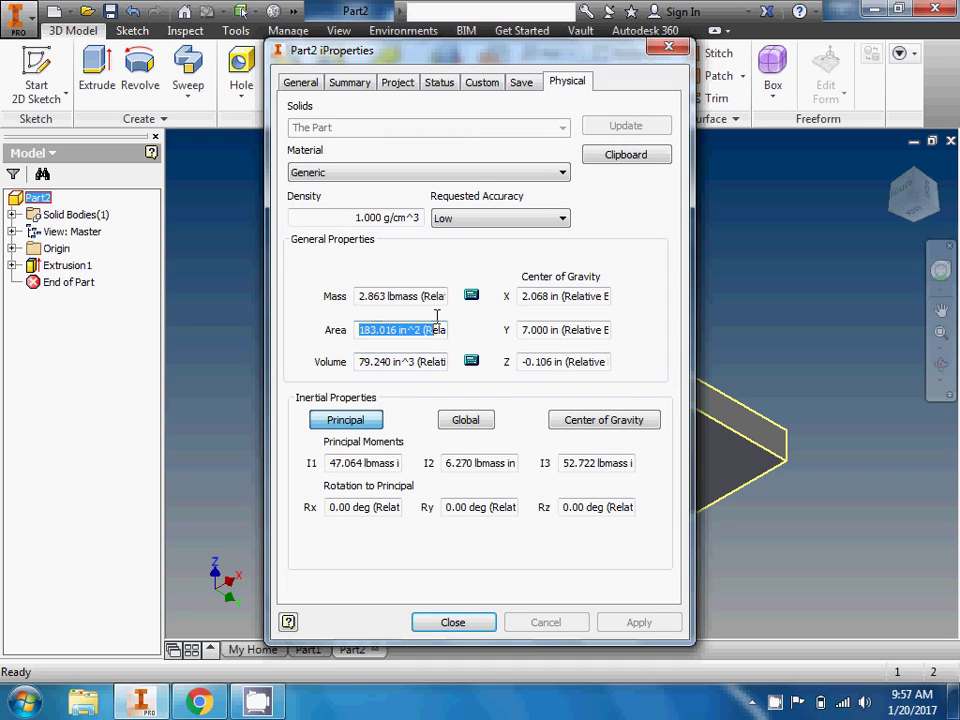
pyautogui.click(360, 362)
pyautogui.moveTo(360, 362); pyautogui.dragTo(424, 368)
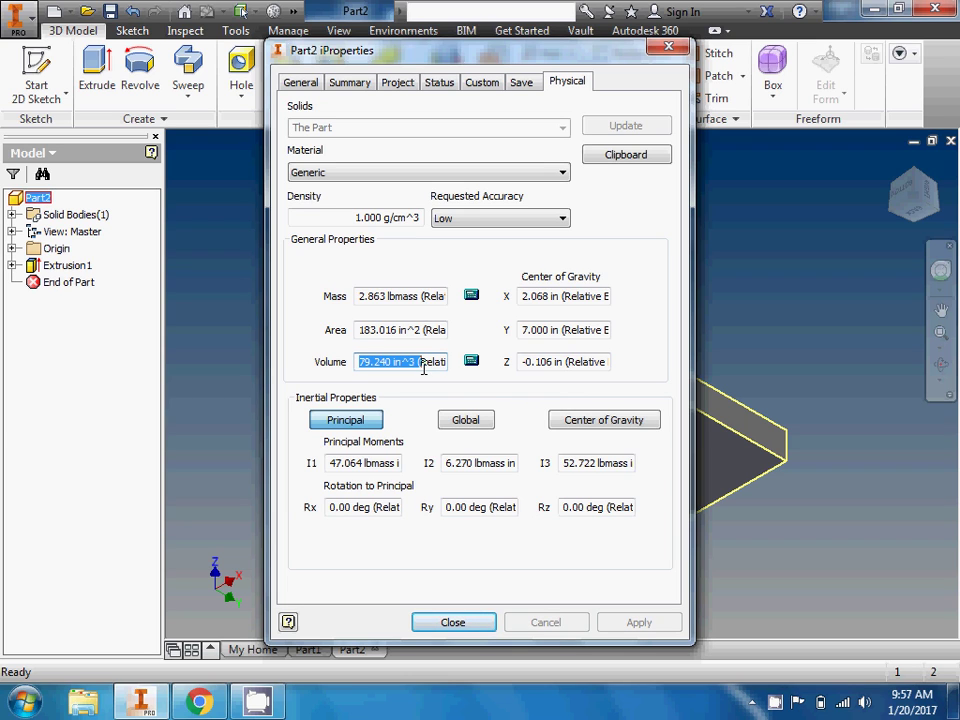
pyautogui.click(368, 330)
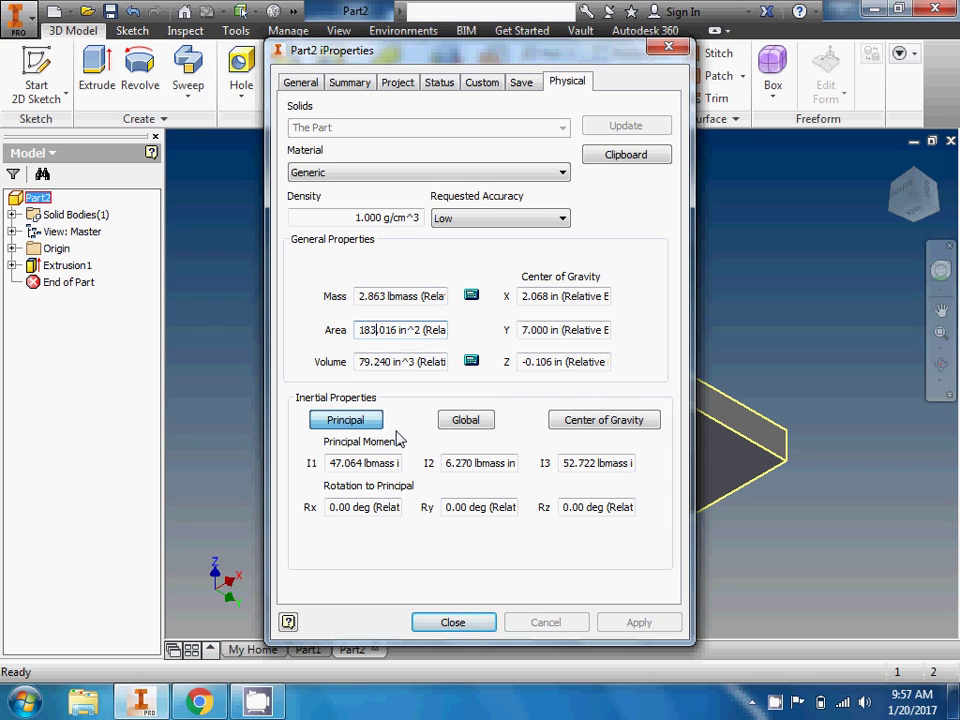
pyautogui.click(368, 362)
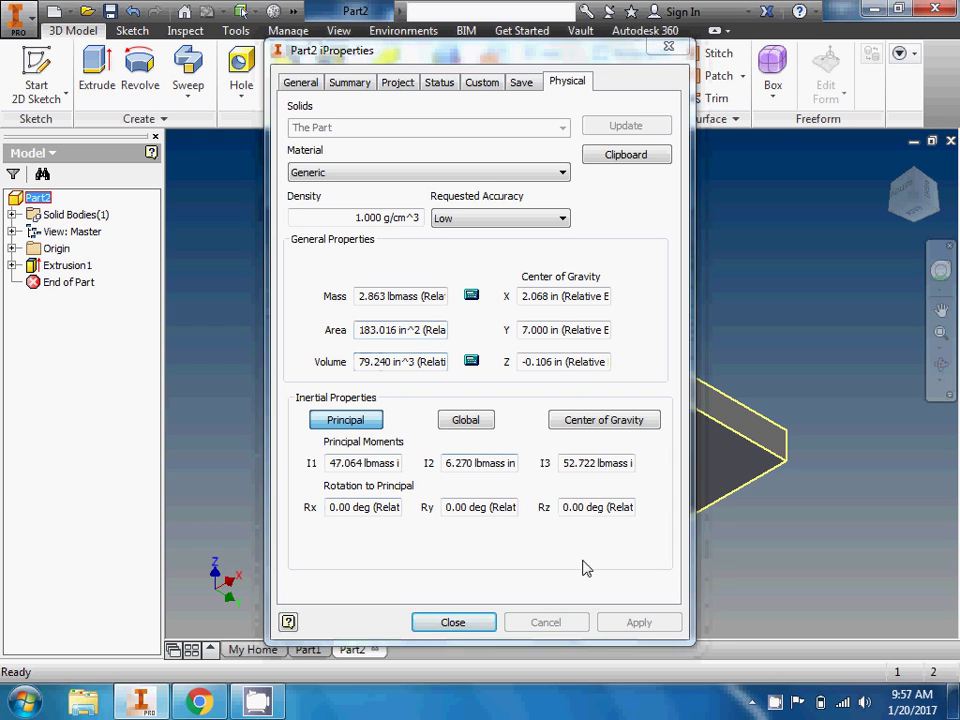
pyautogui.click(668, 46)
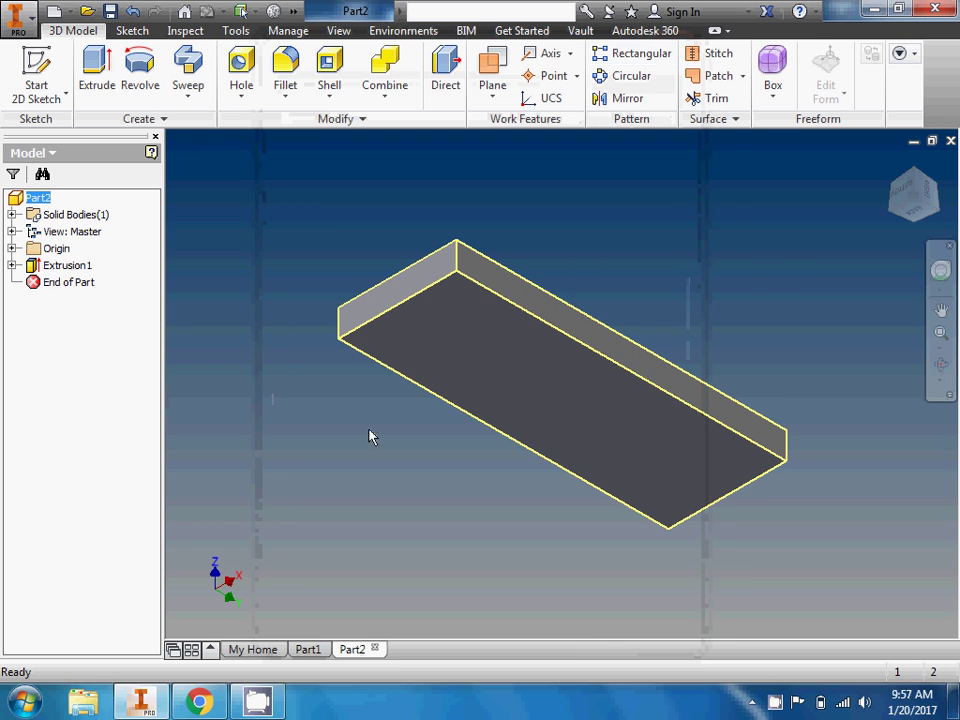
pyautogui.click(328, 470)
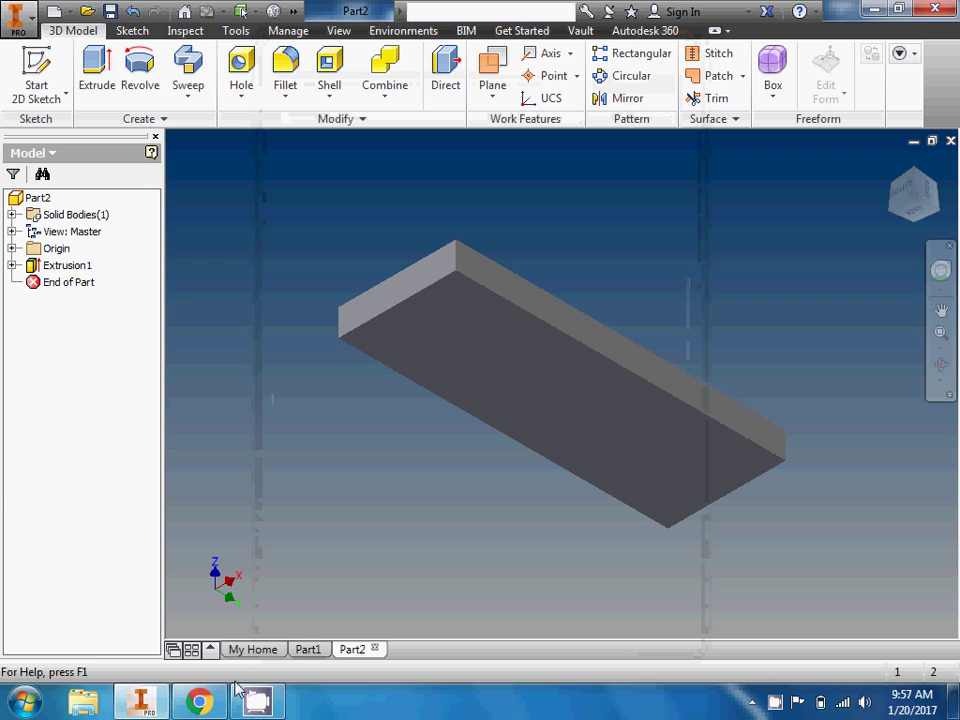
# - Switch to Chrome, look through the Introduction to Engineering Design P4 class stream and return to the Volume Area Ratio P4 spreadsheet
pyautogui.click(201, 702)
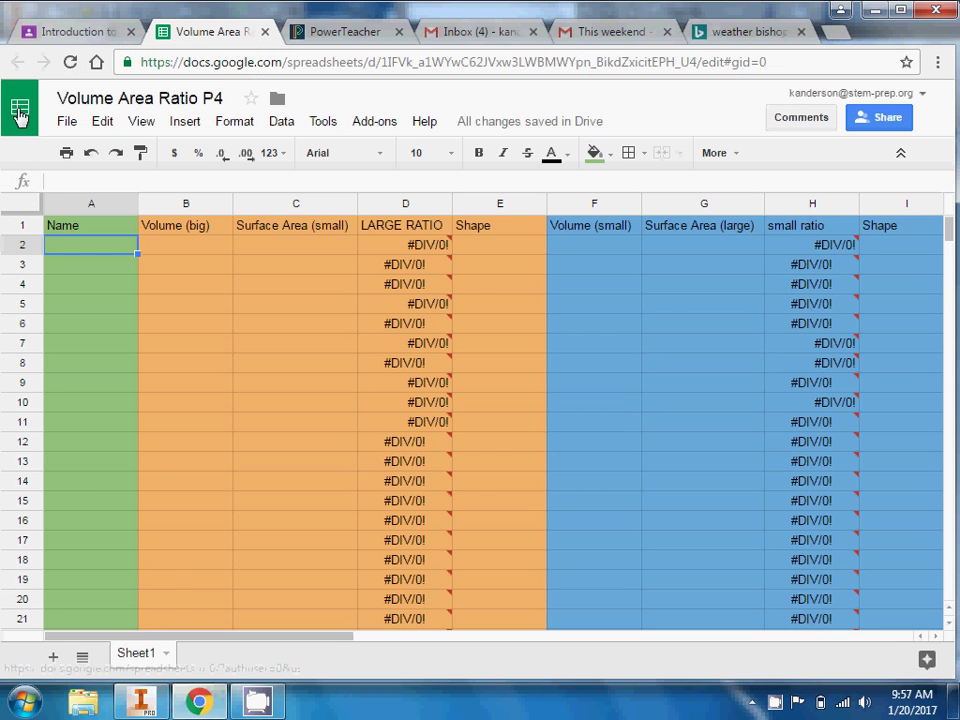
pyautogui.click(42, 33)
pyautogui.scroll(-8, 386, 163)
pyautogui.scroll(10, 386, 165)
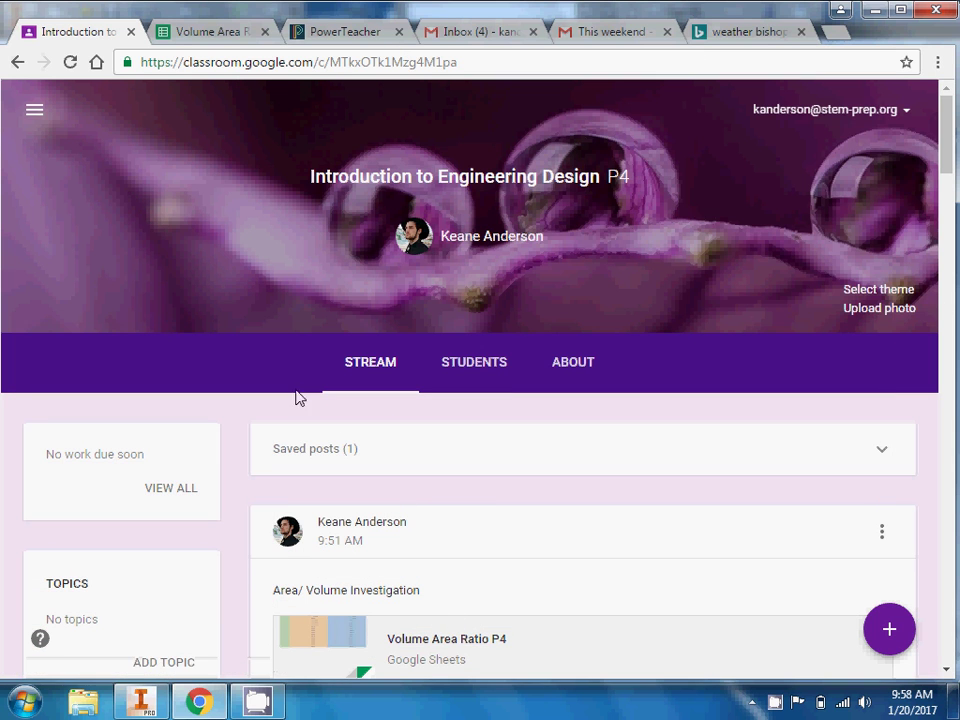
pyautogui.click(210, 32)
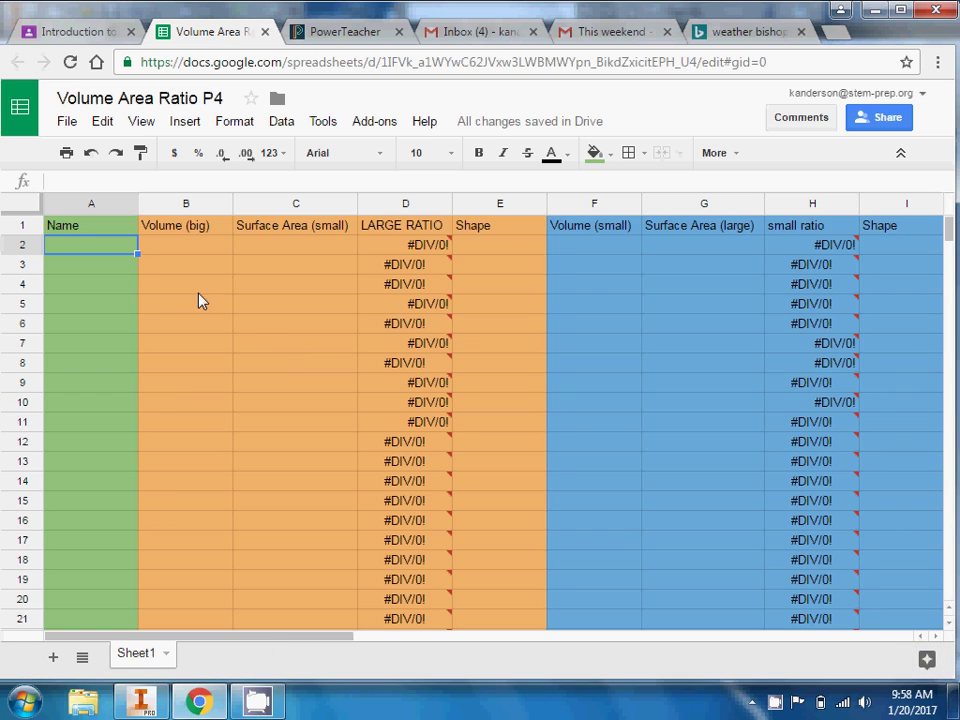
# - Enter the teacher's name in the Name column of row 2
pyautogui.write('Mr.')
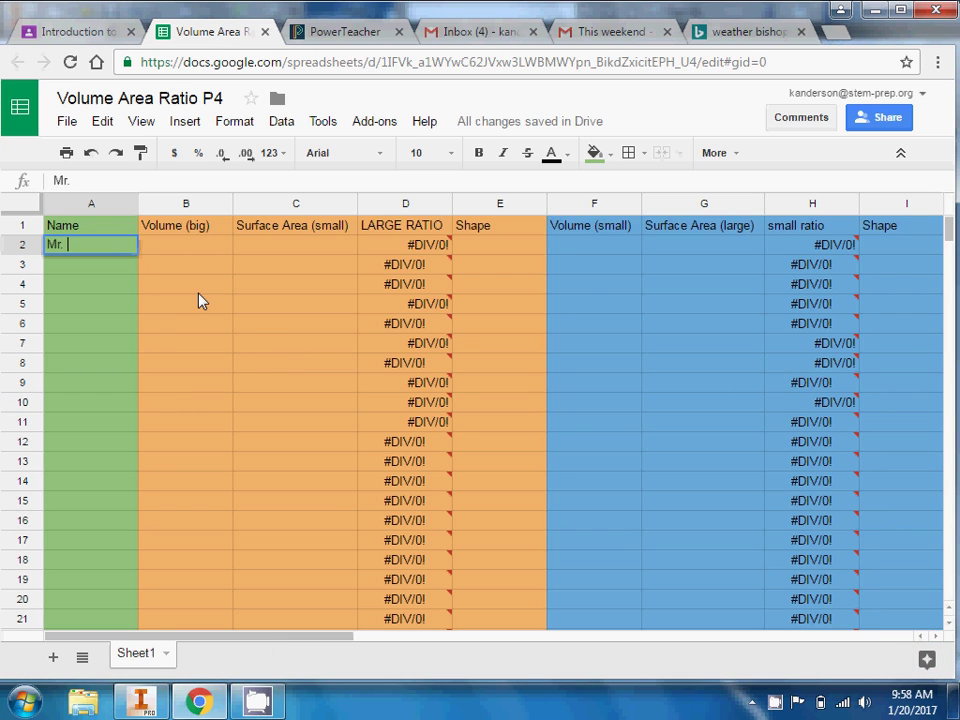
pyautogui.write(' A')
pyautogui.click(186, 250)
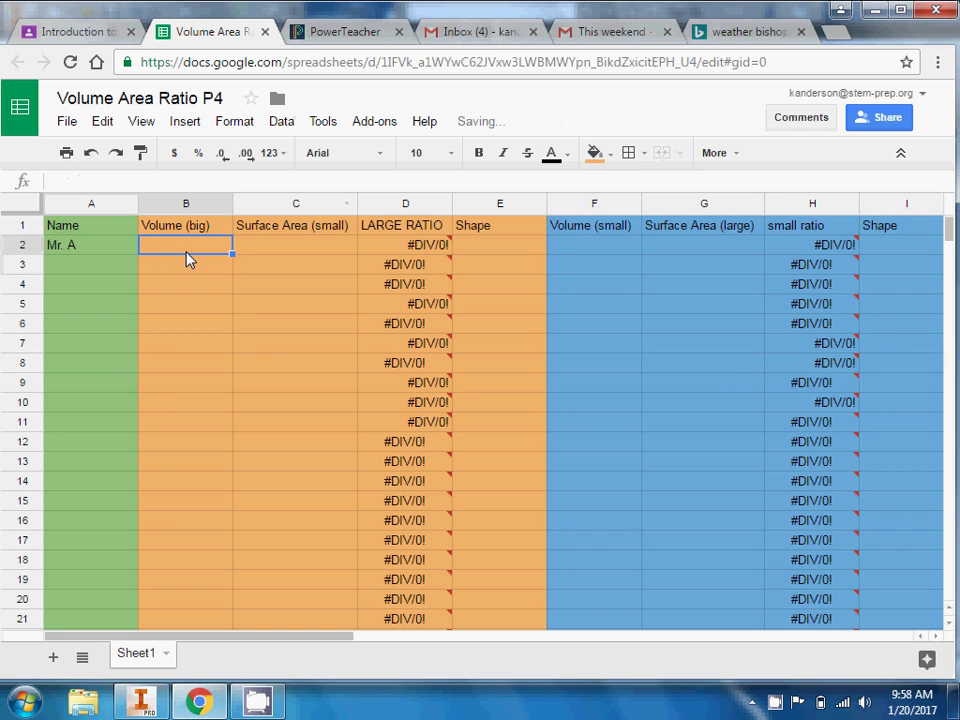
# - Inspect the LARGE RATIO formula in row 2 and the volume and surface area cells it divides
pyautogui.click(410, 242)
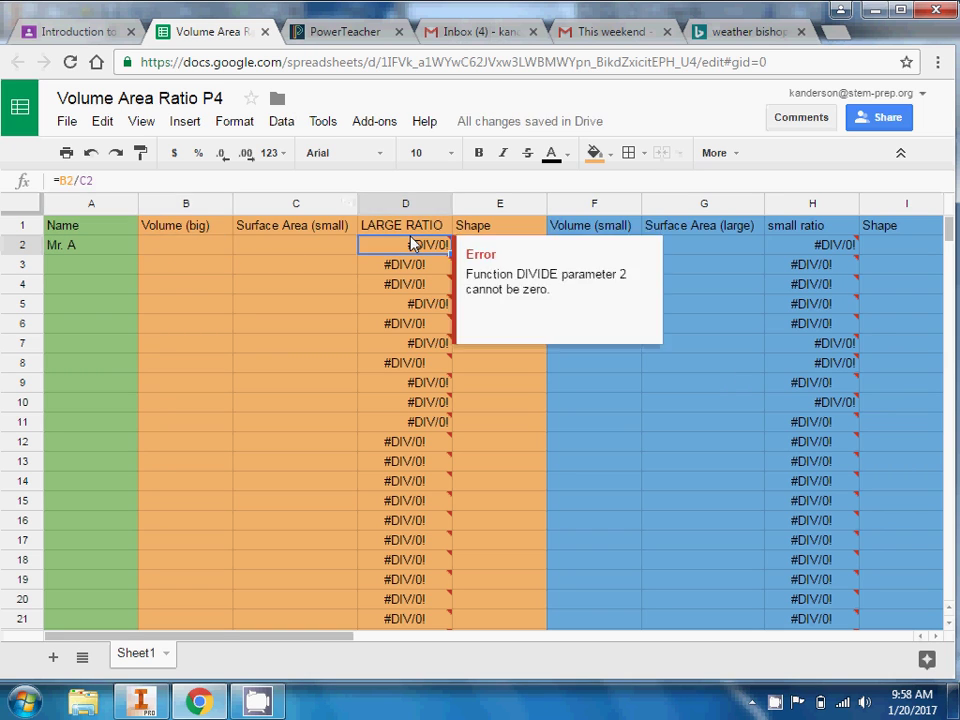
pyautogui.click(184, 248)
pyautogui.click(285, 250)
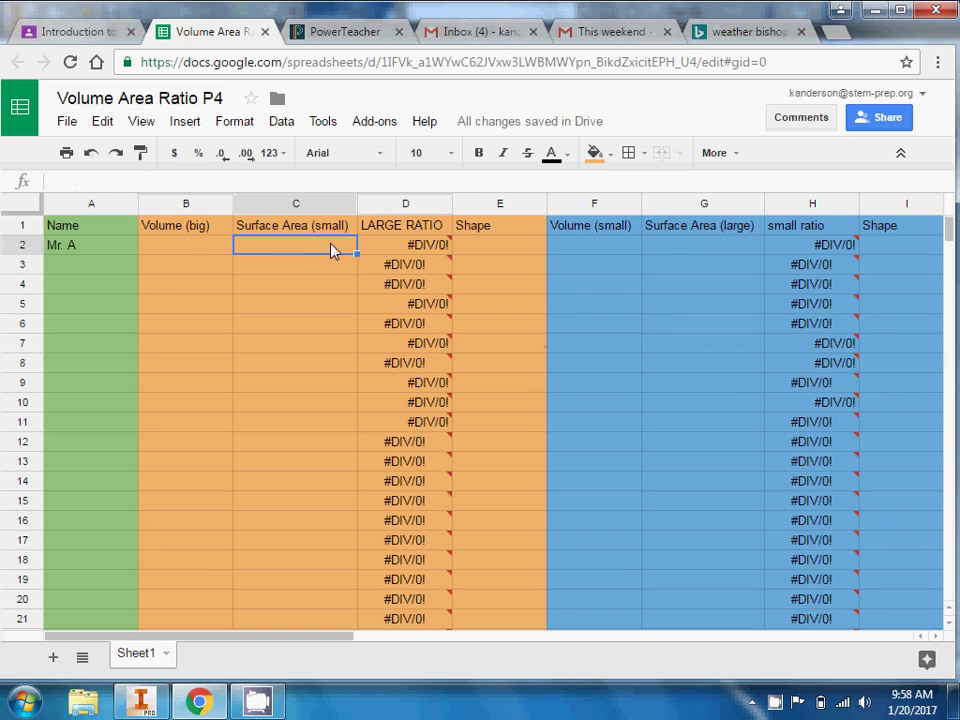
pyautogui.click(426, 248)
pyautogui.click(205, 227)
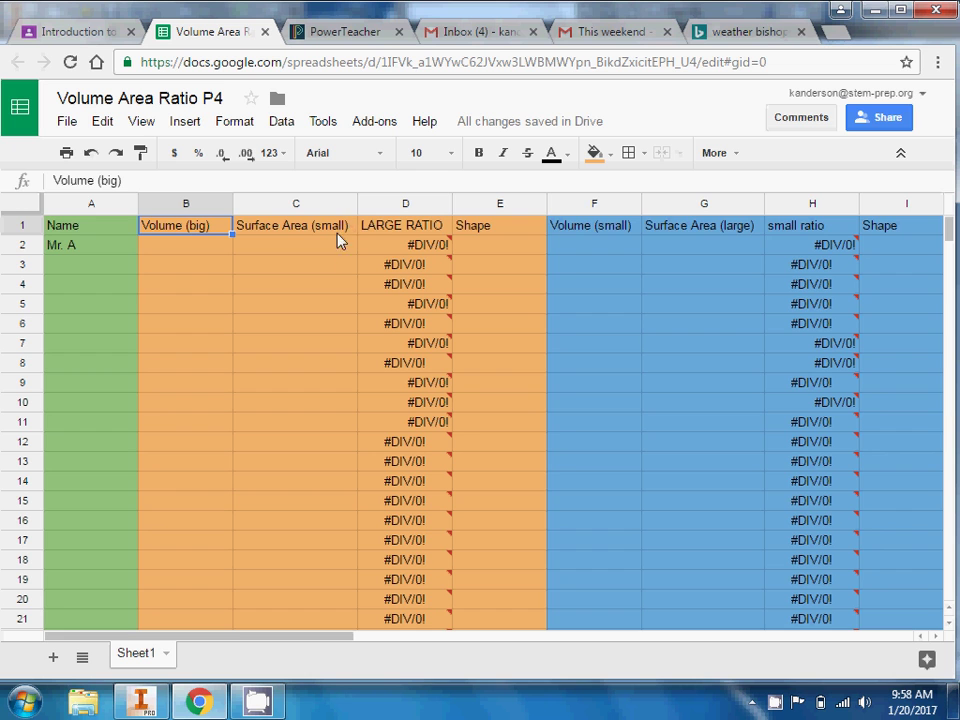
# - Switch to Inventor and open the physical properties in the iProperties of the cylinder in Part1
pyautogui.click(200, 703)
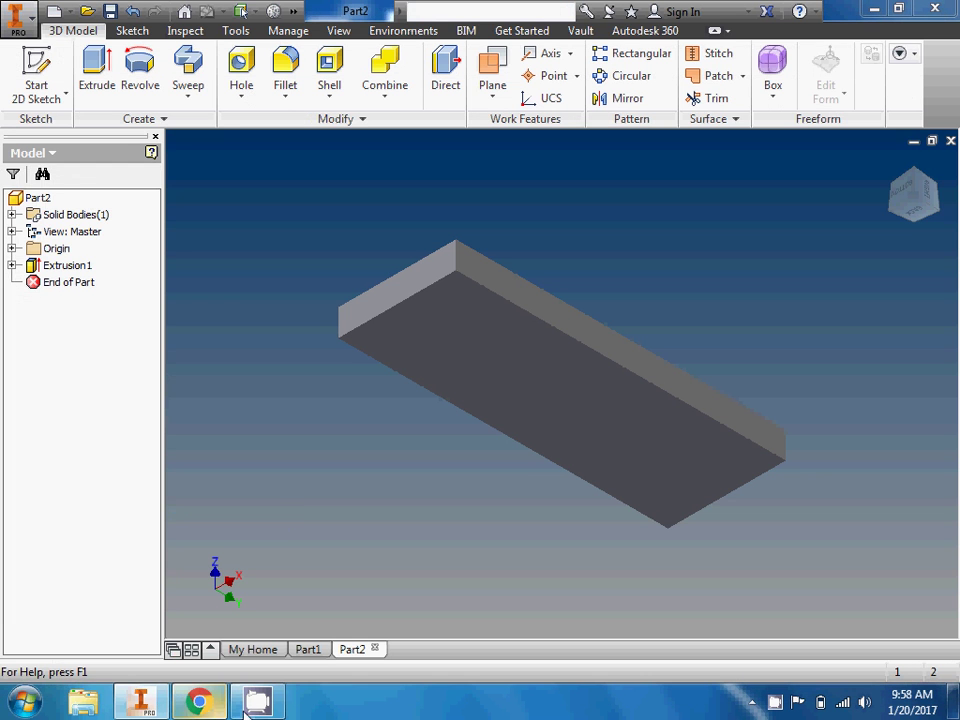
pyautogui.click(310, 650)
pyautogui.click(578, 420)
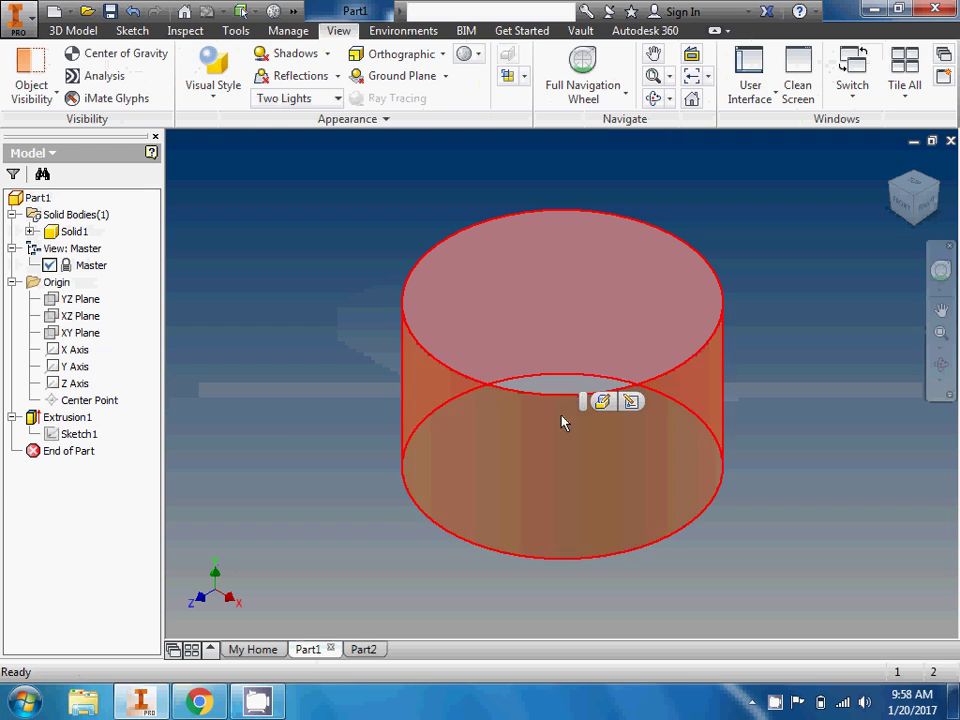
pyautogui.rightClick(16, 195)
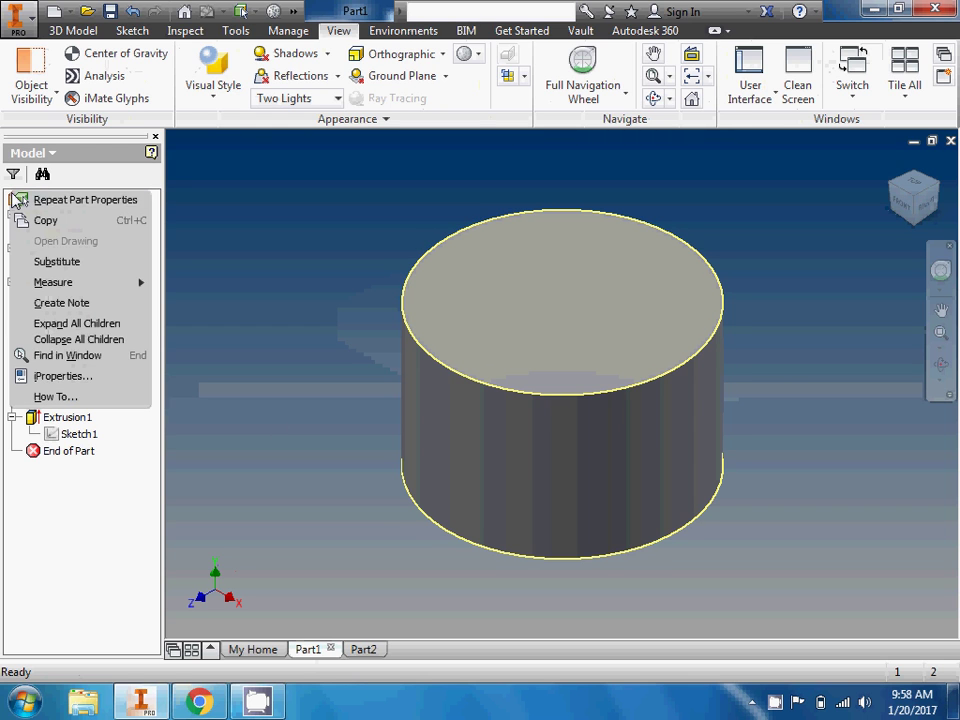
pyautogui.click(64, 376)
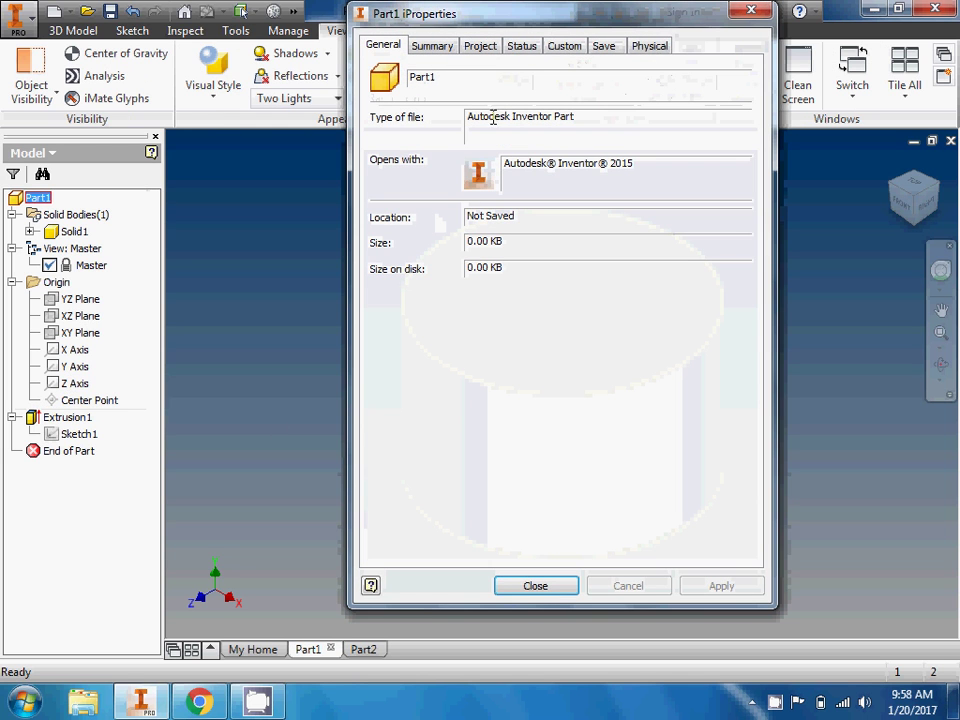
pyautogui.click(656, 47)
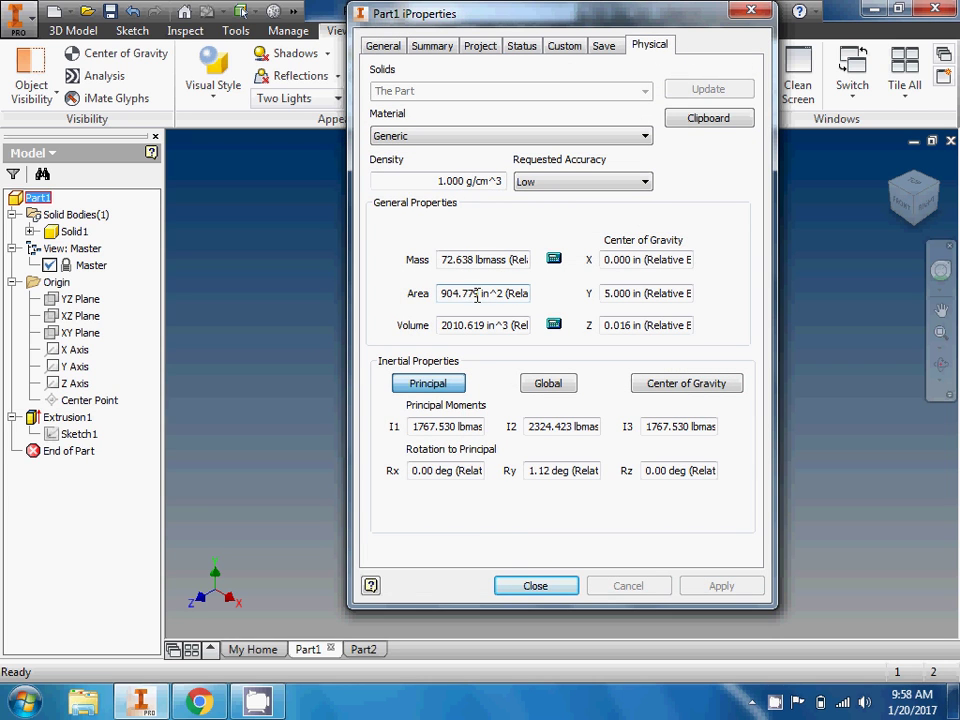
# - Copy the cylinder's area as 904.7 from the iProperties into the Surface Area (small) cell of row 2 in the Chrome spreadsheet
pyautogui.moveTo(469, 292); pyautogui.dragTo(424, 290)
pyautogui.hotkey('ctrl', 'c')
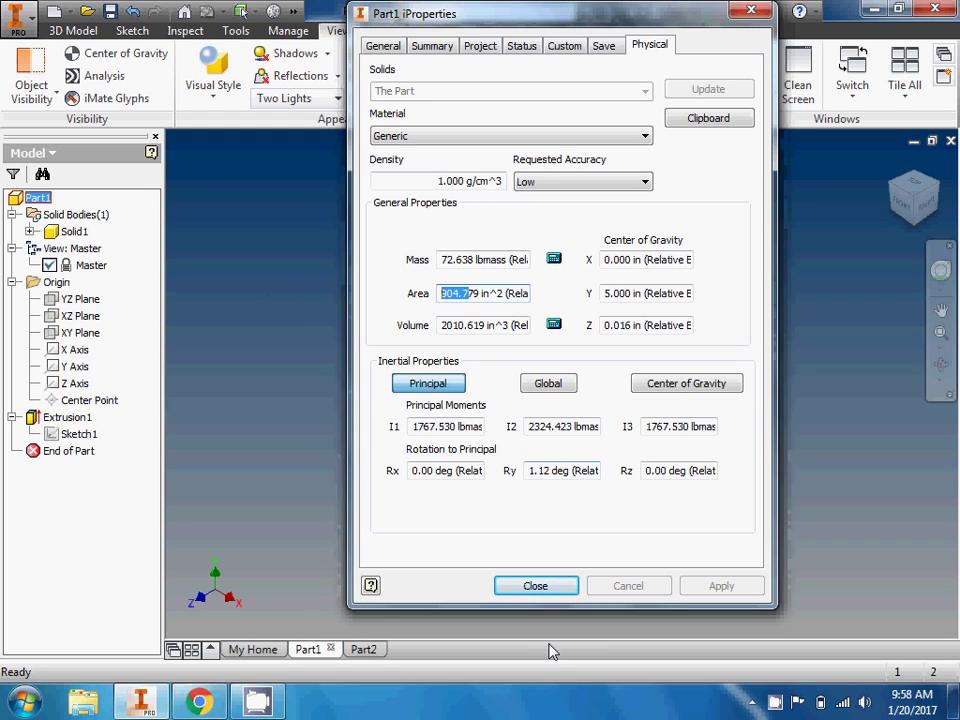
pyautogui.click(199, 702)
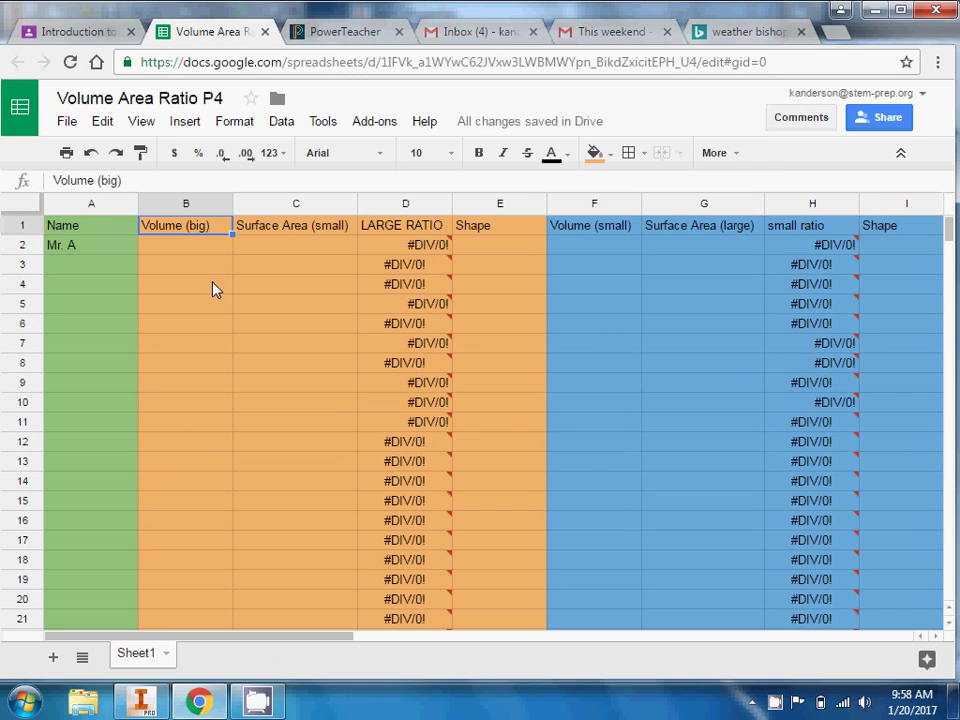
pyautogui.click(289, 252)
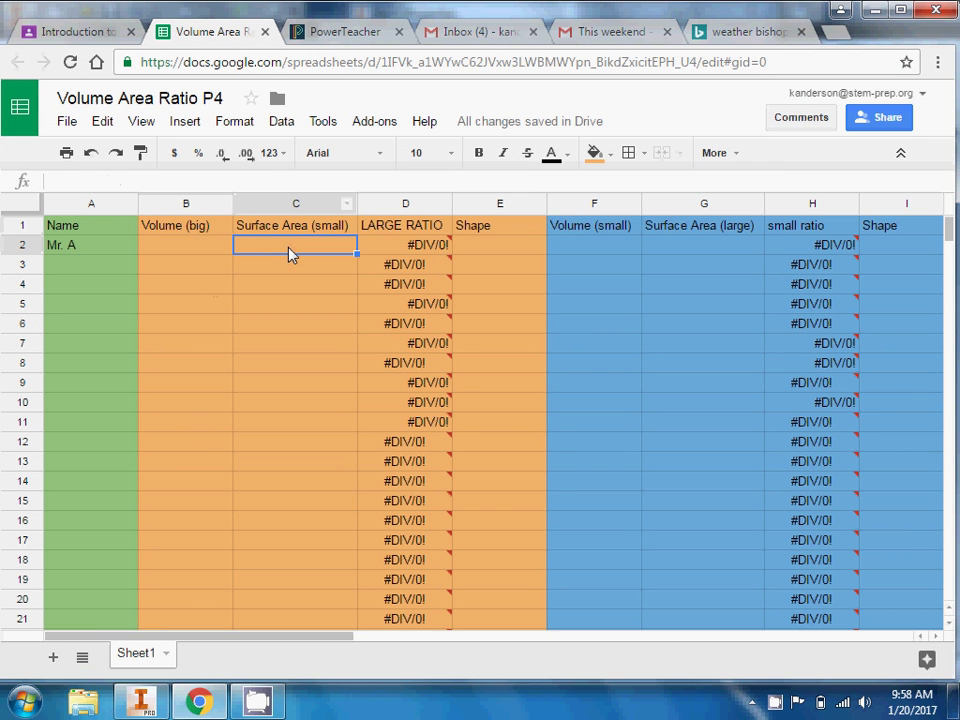
pyautogui.hotkey('ctrl', 'v')
# - Copy the cylinder's volume as 2010.6 from the Inventor iProperties into the Volume (big) cell of row 2 in the spreadsheet
pyautogui.click(193, 250)
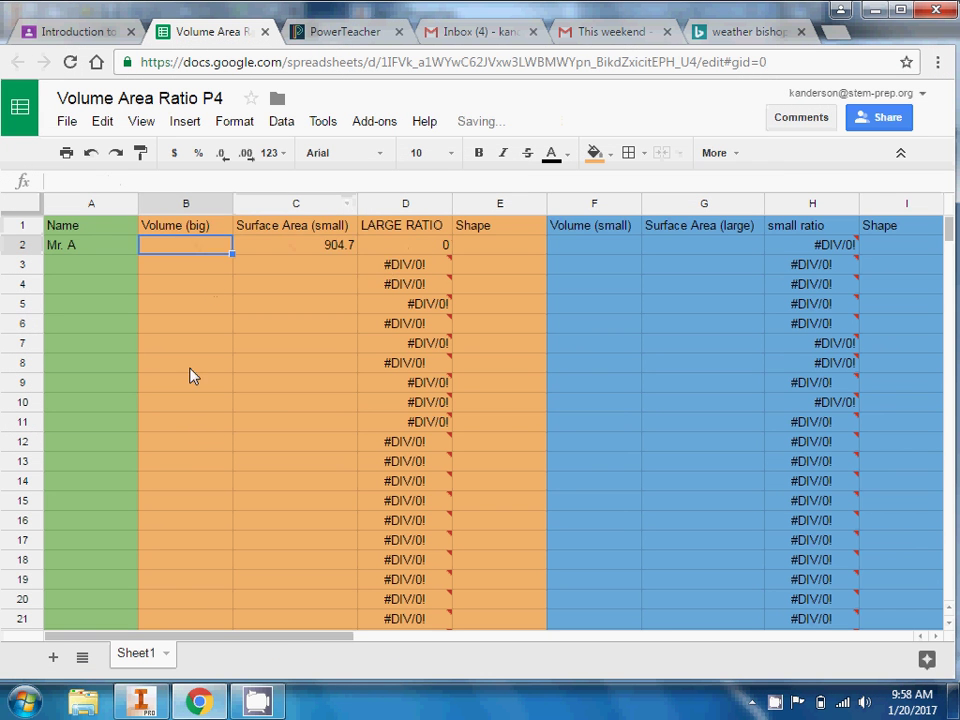
pyautogui.click(199, 700)
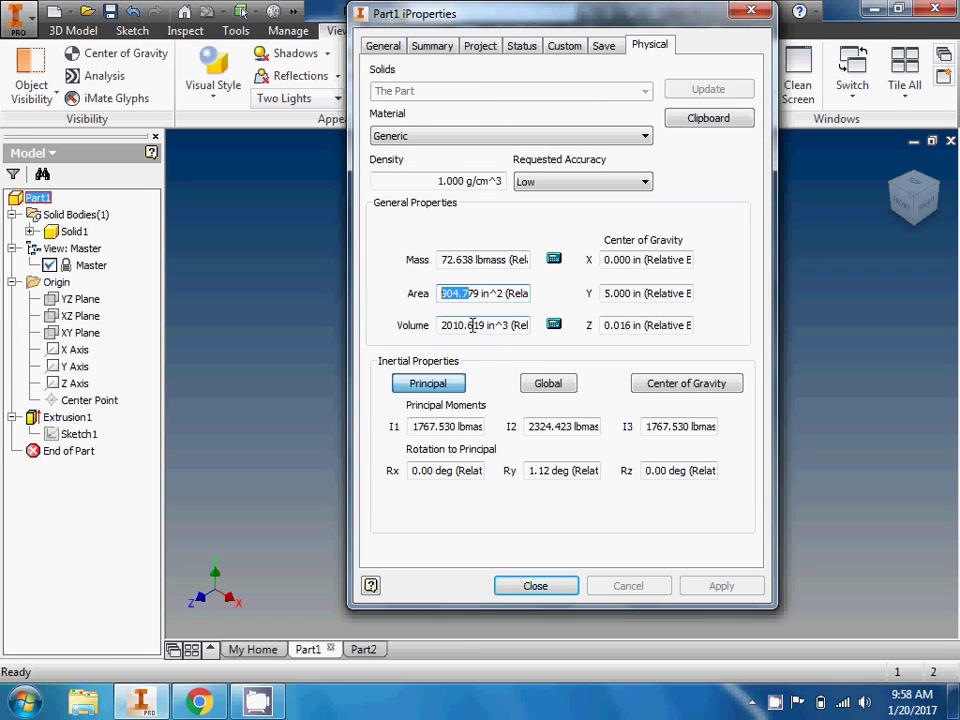
pyautogui.moveTo(473, 325); pyautogui.dragTo(410, 322)
pyautogui.hotkey('ctrl', 'c')
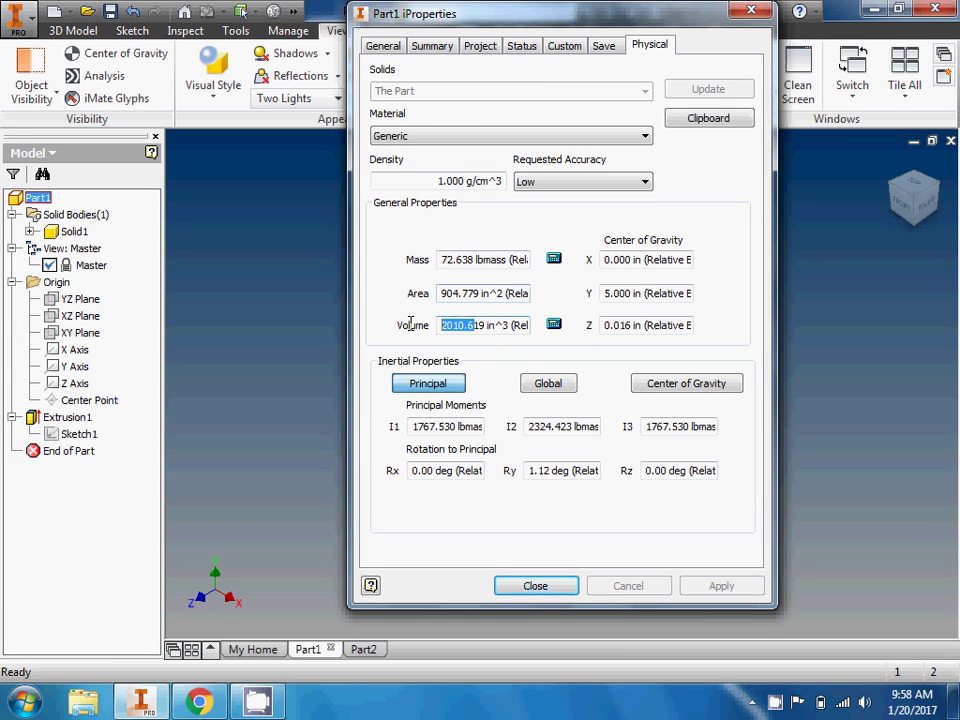
pyautogui.click(199, 700)
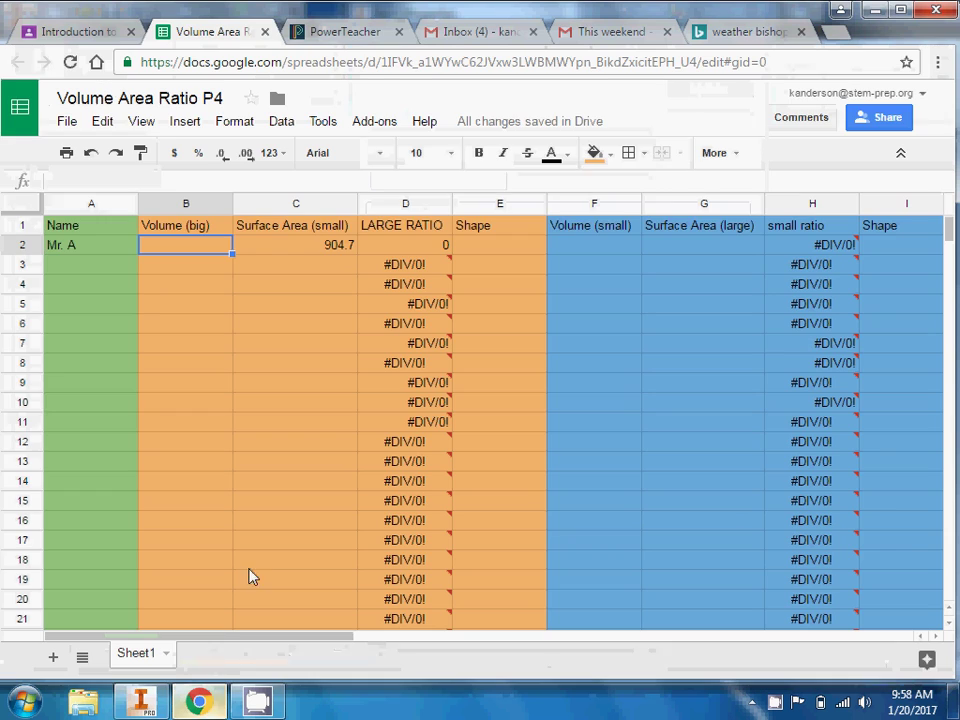
pyautogui.hotkey('ctrl', 'v')
pyautogui.click(191, 302)
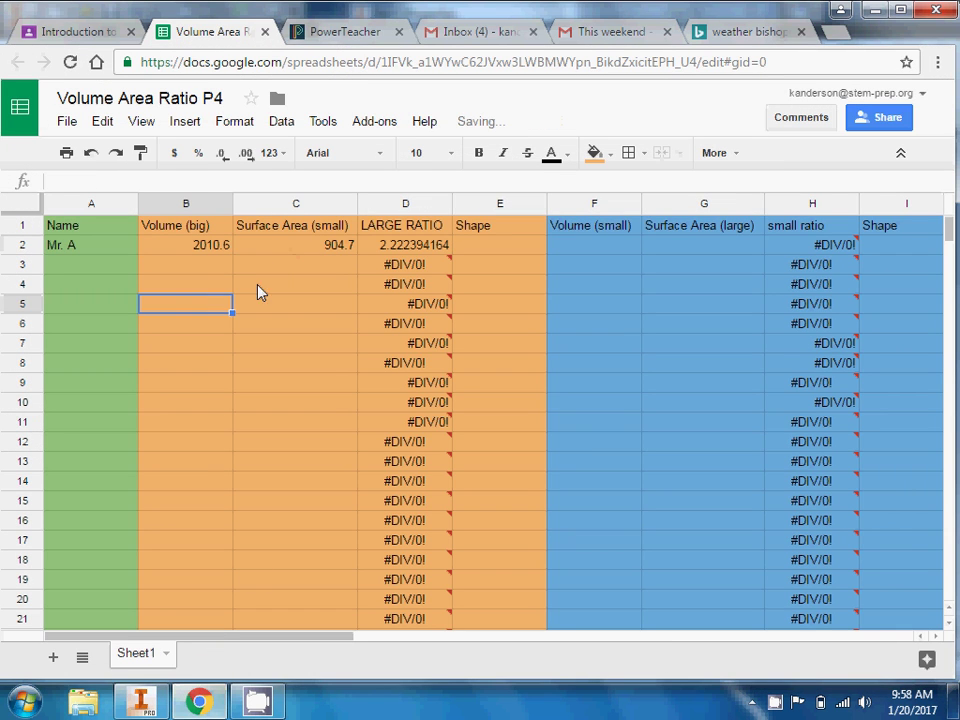
# - Check the LARGE RATIO cell in row 2 and enter Cylinder as the shape beside it
pyautogui.click(382, 250)
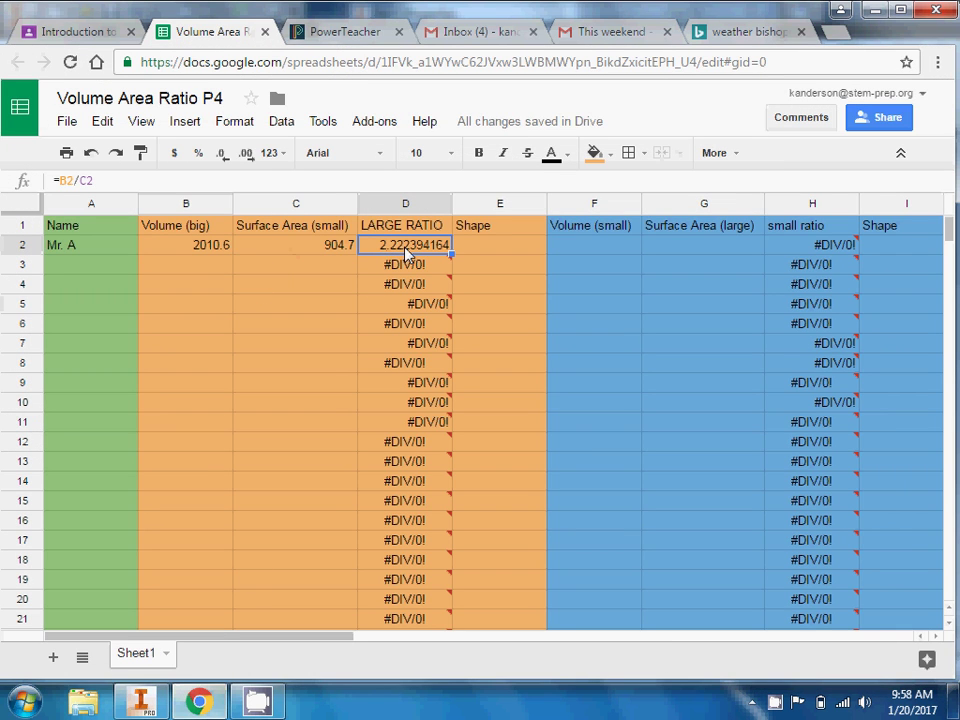
pyautogui.click(465, 250)
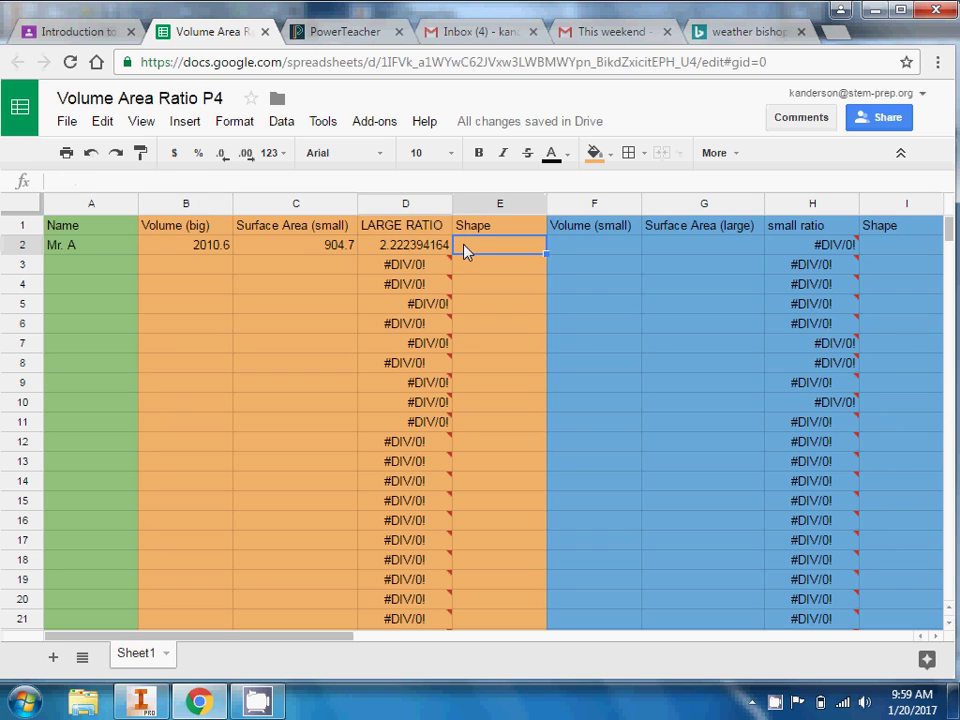
pyautogui.write('Cylinder')
pyautogui.click(568, 253)
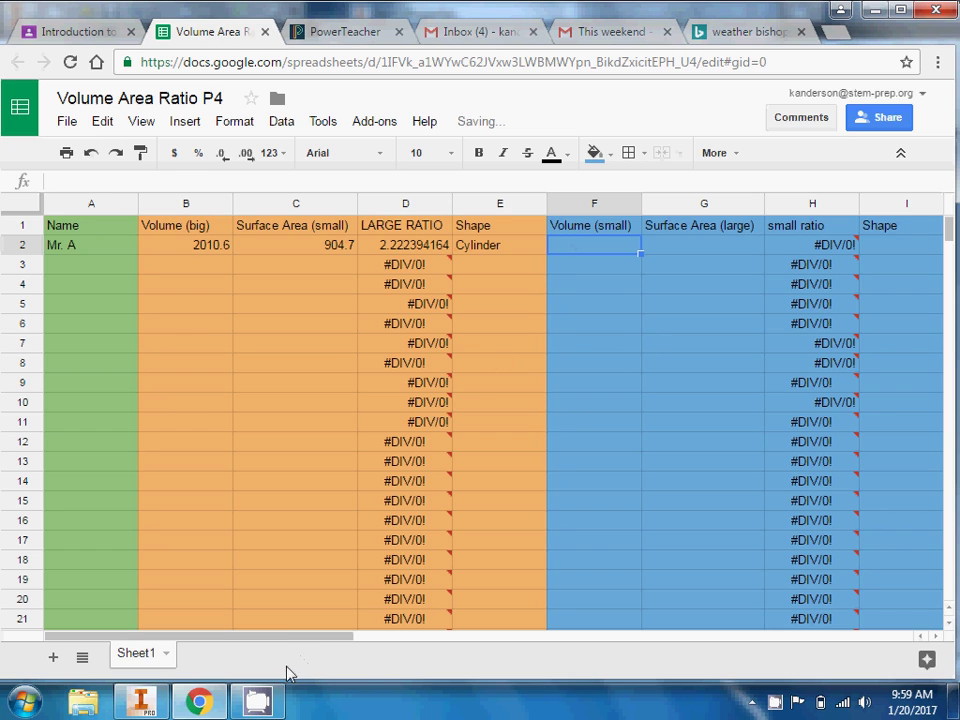
# - Switch to Inventor, close the Part1 iProperties and open the physical properties of the rectangular plate in Part2
pyautogui.click(141, 701)
pyautogui.click(540, 584)
pyautogui.click(363, 650)
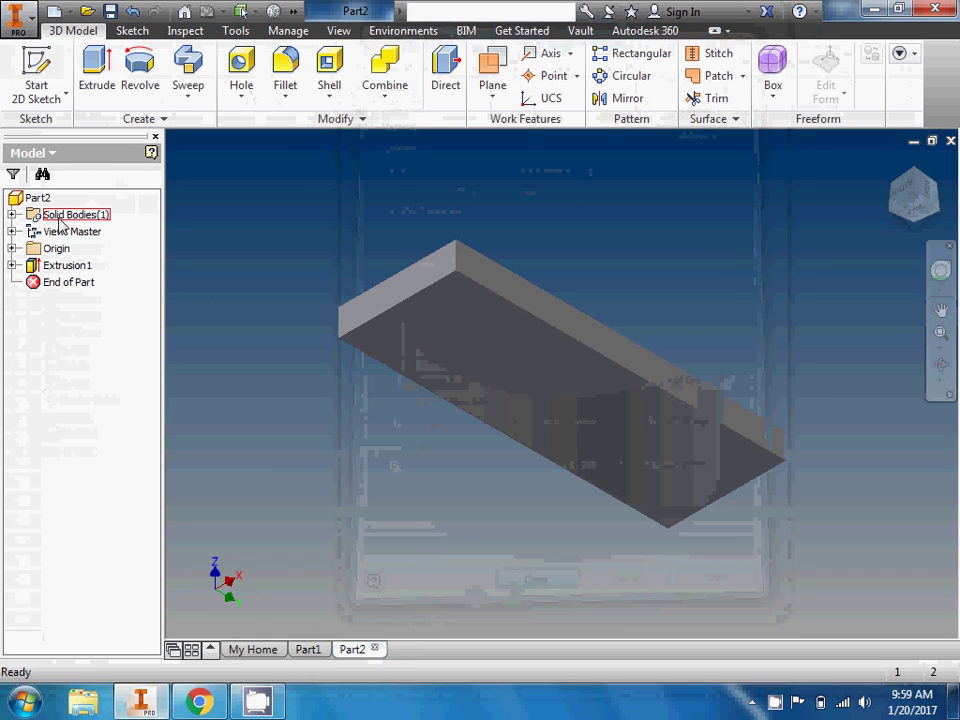
pyautogui.rightClick(22, 198)
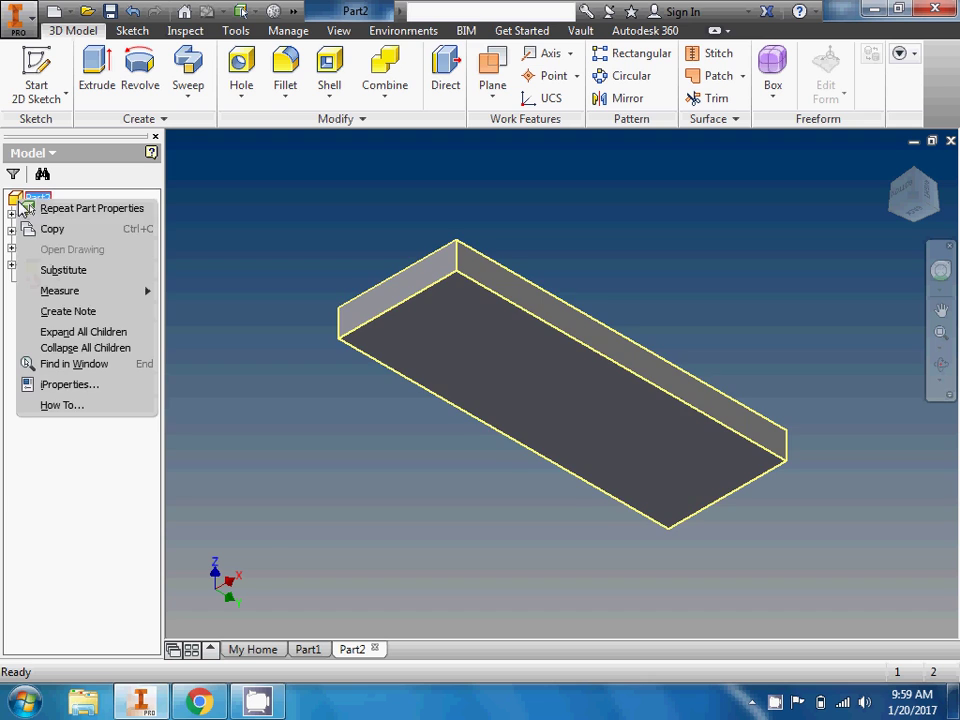
pyautogui.click(88, 384)
pyautogui.click(566, 81)
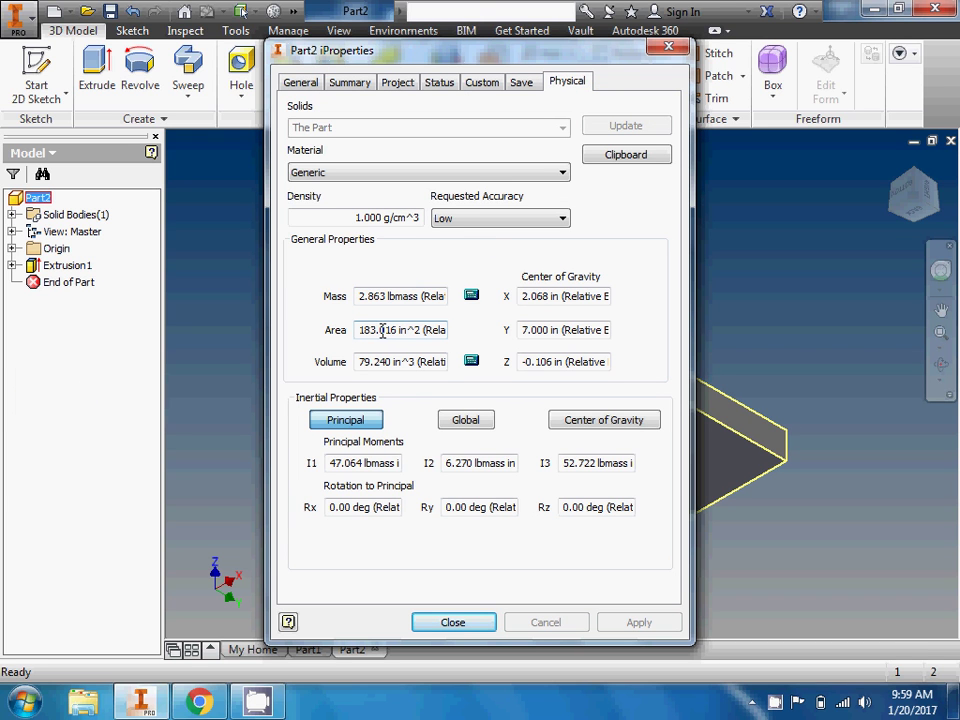
# - Copy the plate's area, 183.0, from the iProperties into the Surface Area (large) cell of row 2 in the Chrome spreadsheet
pyautogui.moveTo(387, 329); pyautogui.dragTo(318, 336)
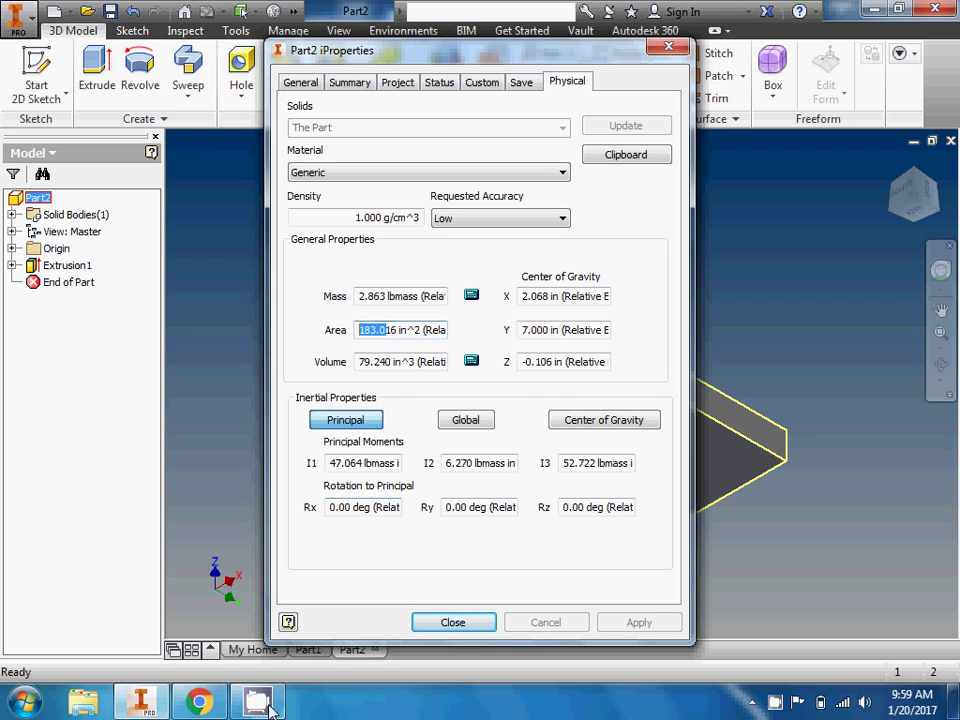
pyautogui.click(203, 703)
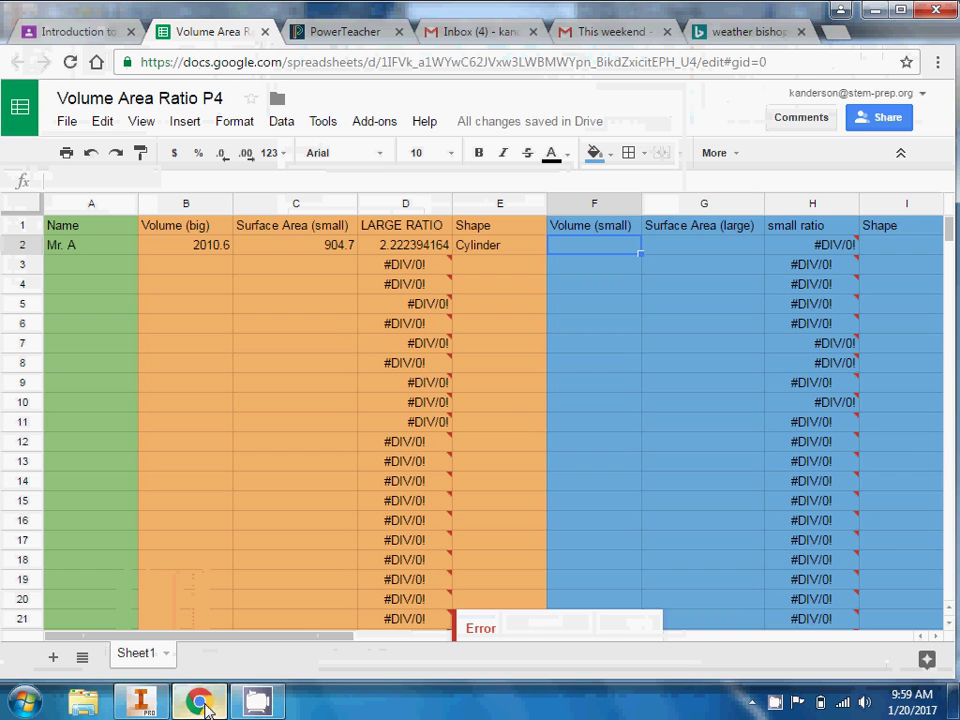
pyautogui.click(672, 255)
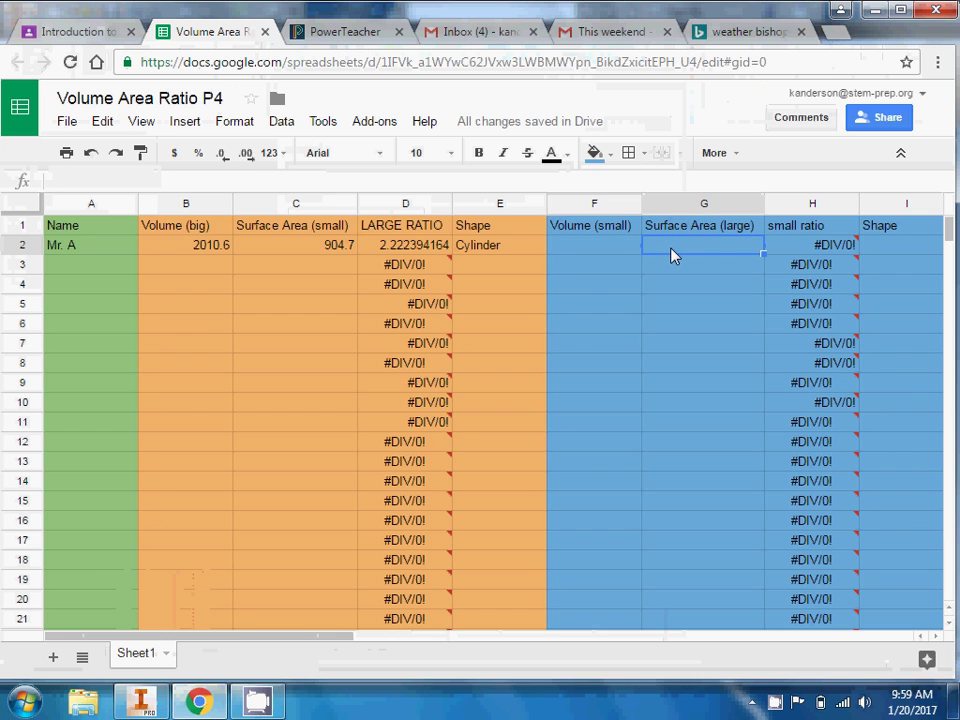
pyautogui.hotkey('ctrl', 'c')
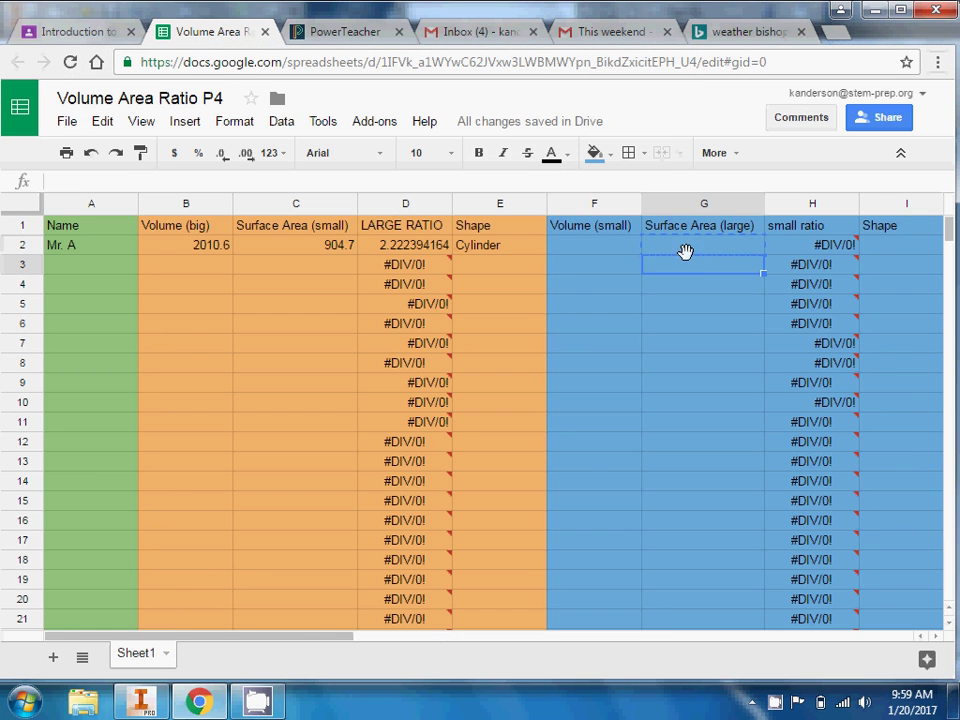
pyautogui.hotkey('alt', 'Tab')
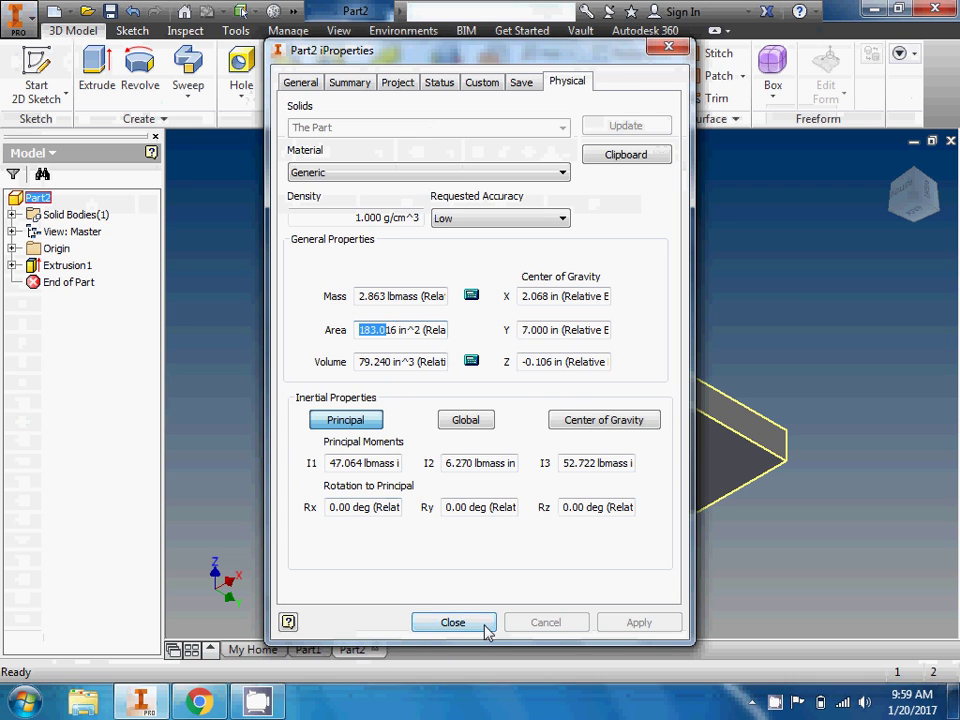
pyautogui.click(199, 700)
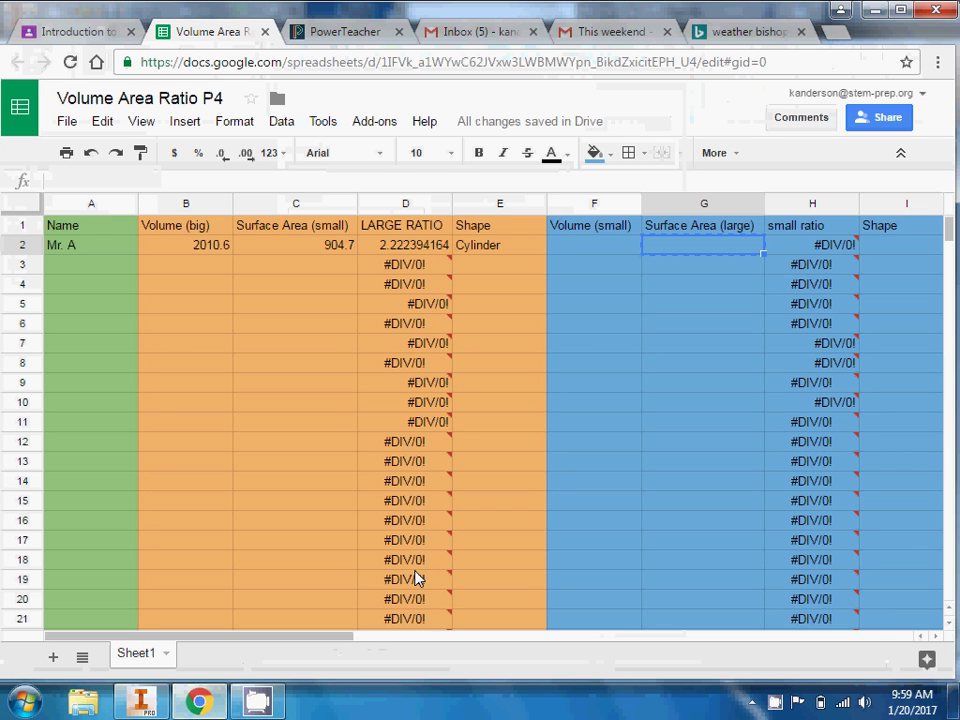
pyautogui.hotkey('ctrl', 'v')
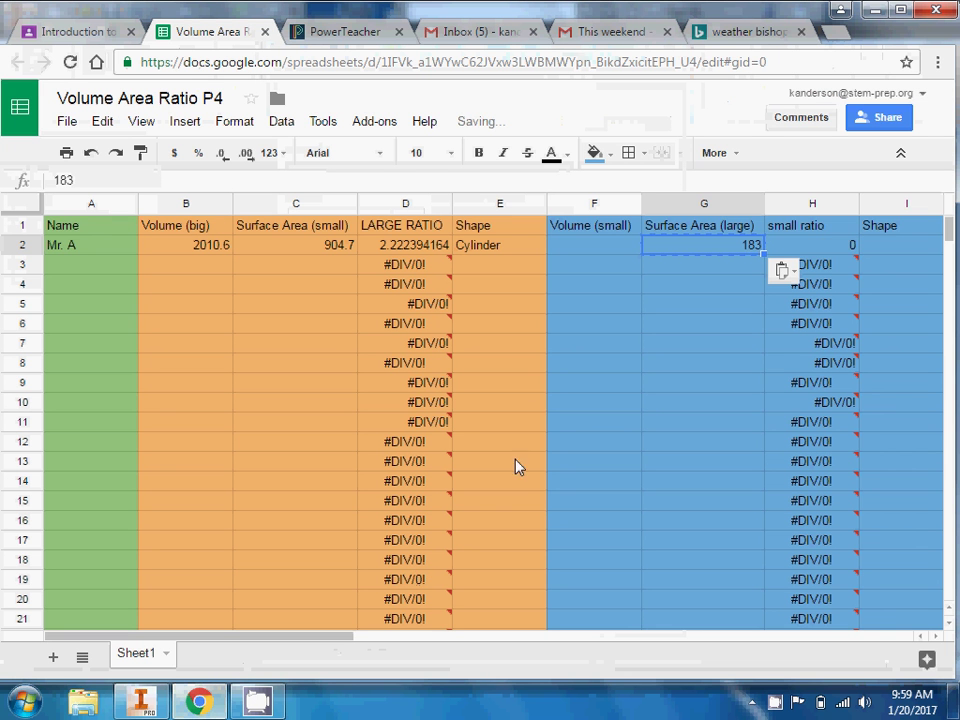
# - Copy the plate's volume as 79.2 from the Inventor iProperties into the Volume (small) cell of row 2 in the spreadsheet
pyautogui.click(578, 248)
pyautogui.click(203, 703)
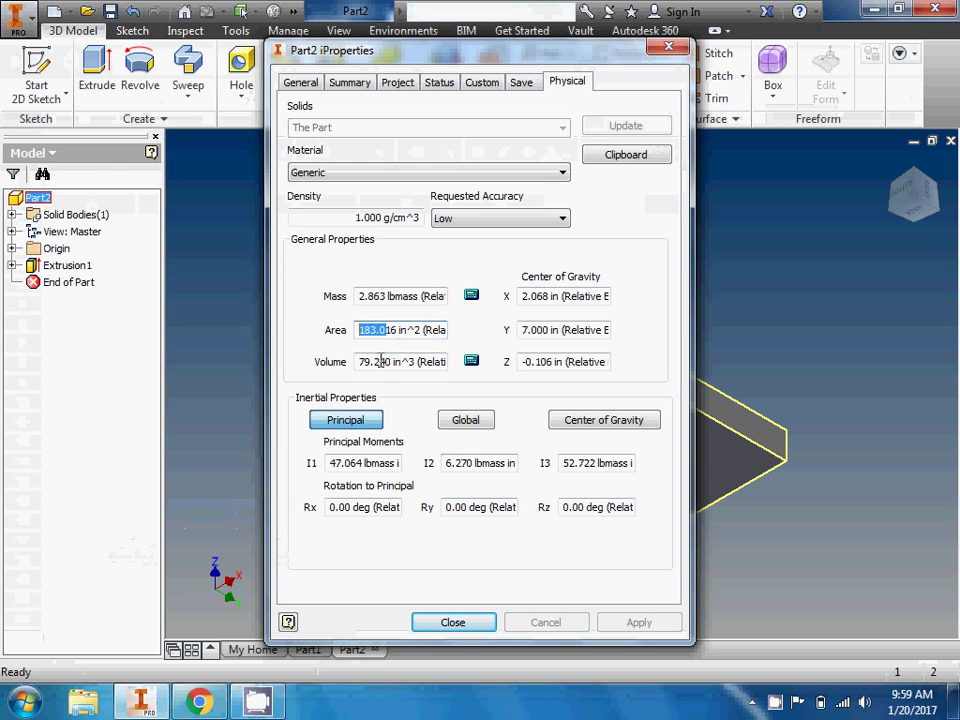
pyautogui.moveTo(380, 361); pyautogui.dragTo(357, 364)
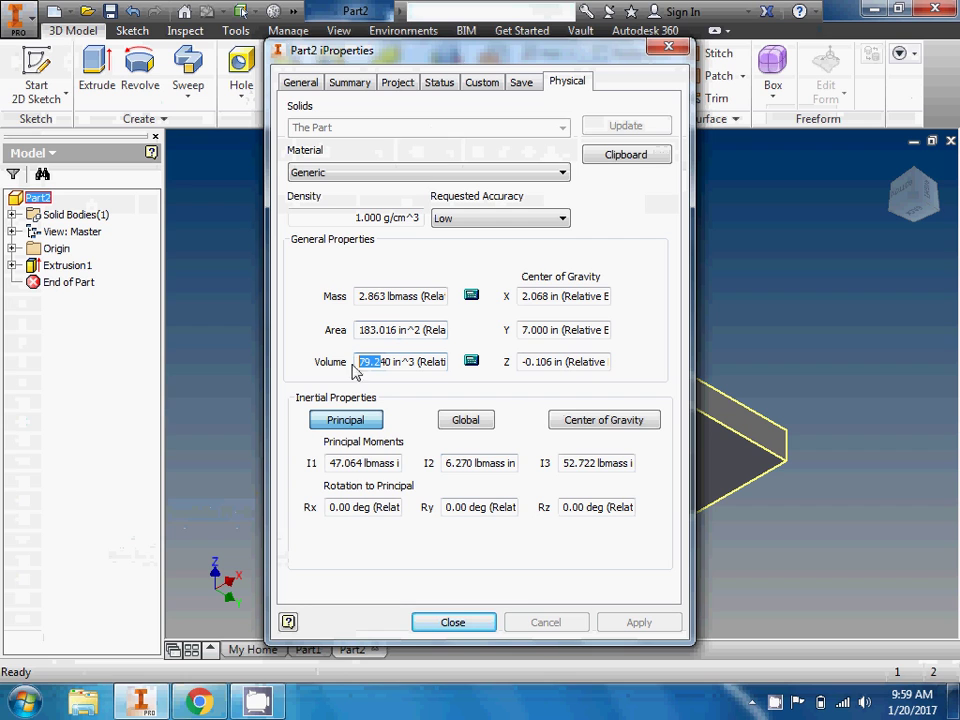
pyautogui.click(203, 703)
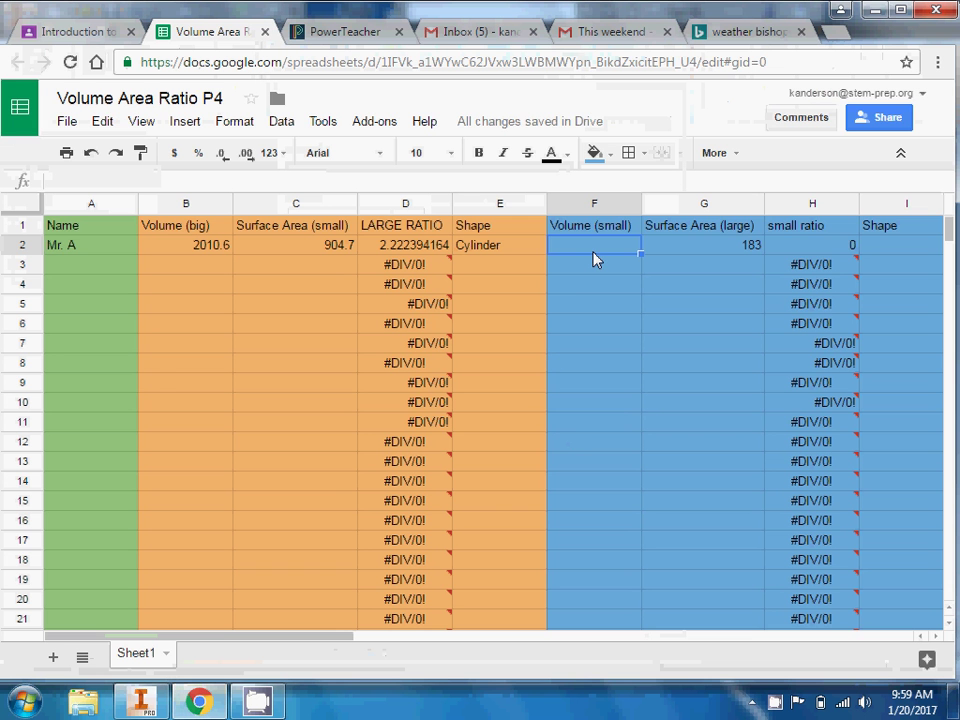
pyautogui.hotkey('ctrl', 'v')
pyautogui.click(723, 268)
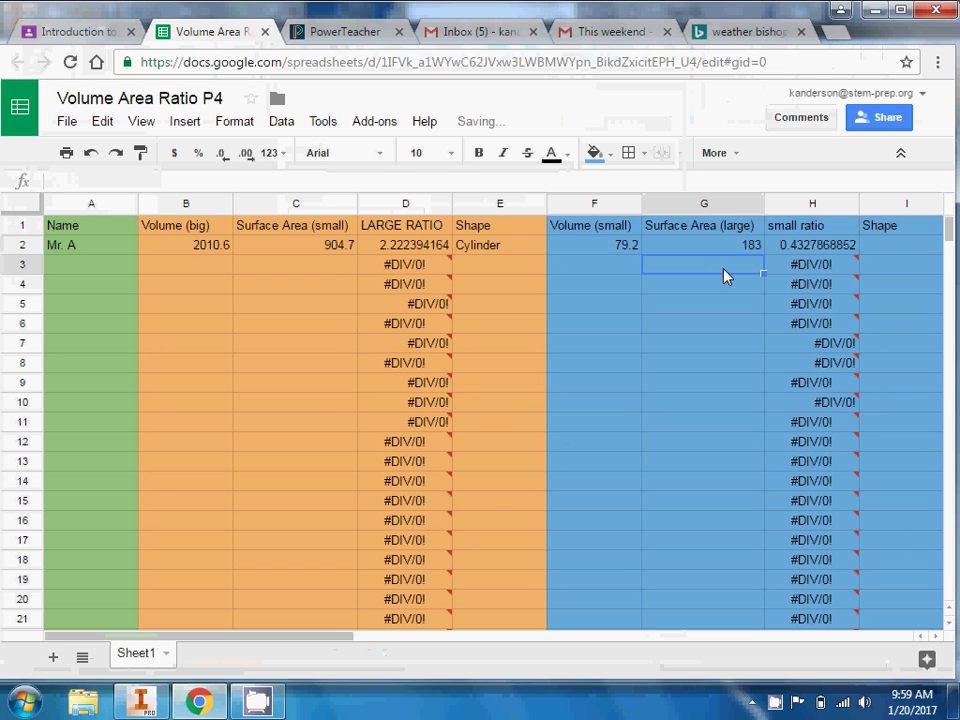
# - Compare the small ratio and LARGE RATIO cells in row 2 of the spreadsheet
pyautogui.click(799, 250)
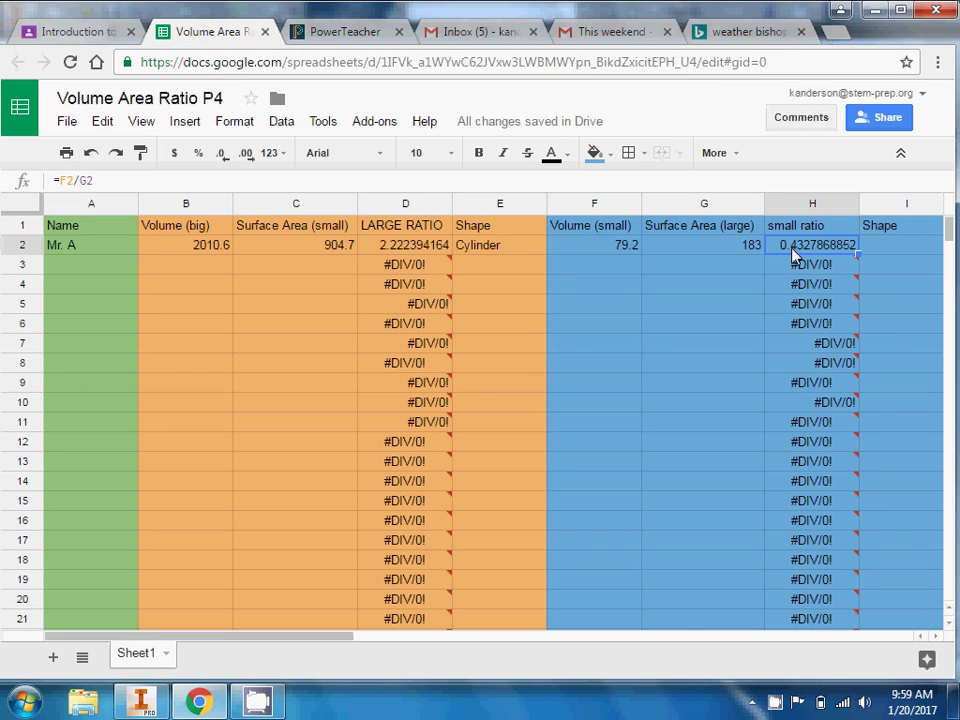
pyautogui.click(407, 250)
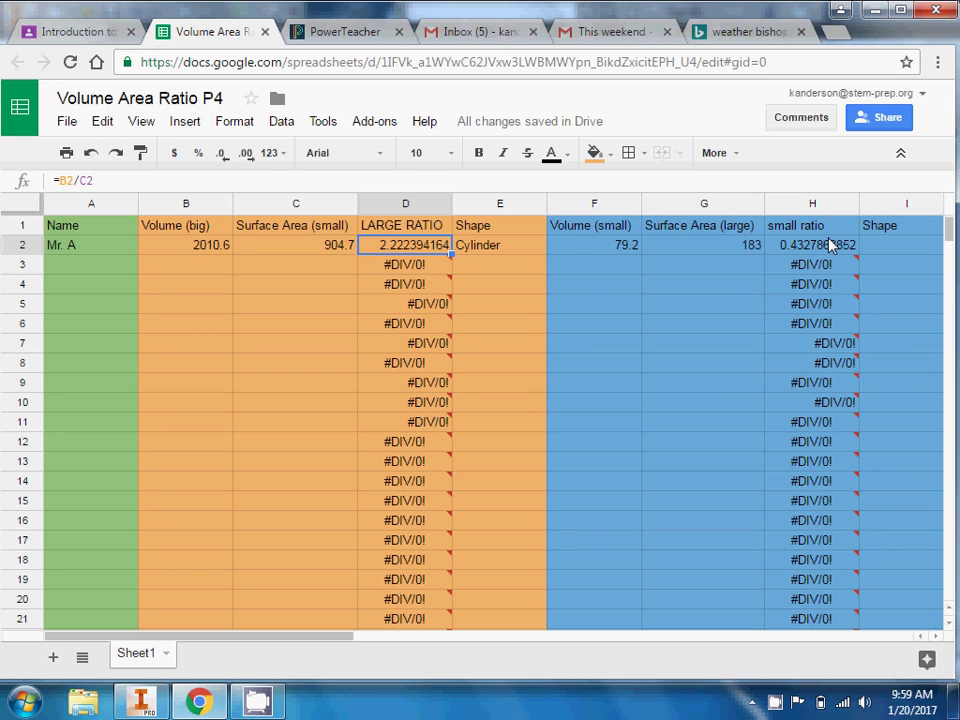
pyautogui.click(880, 247)
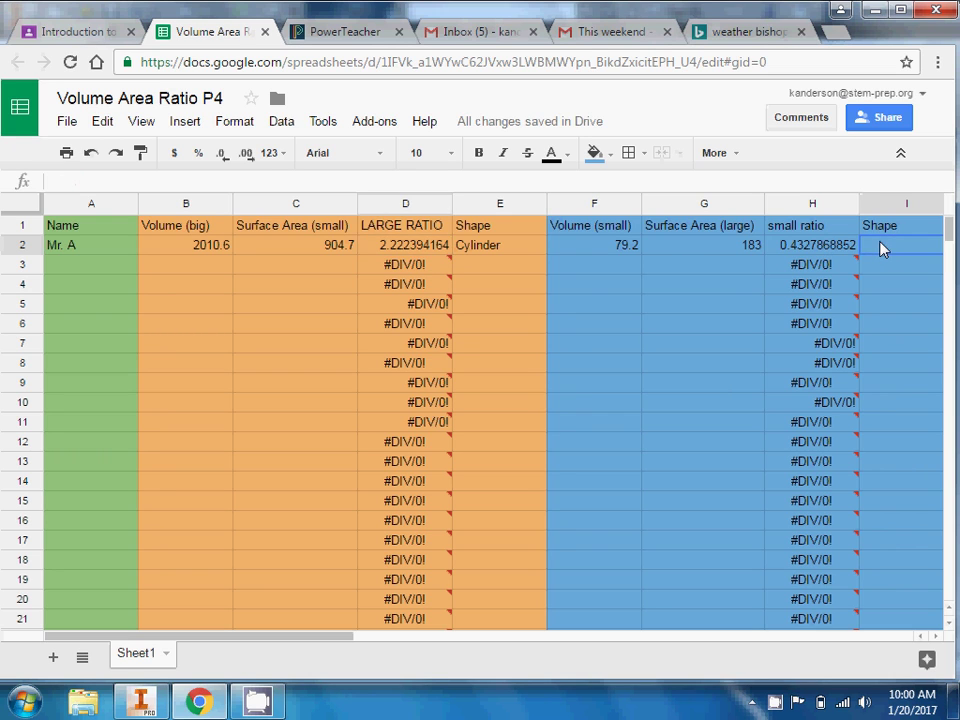
pyautogui.click(817, 246)
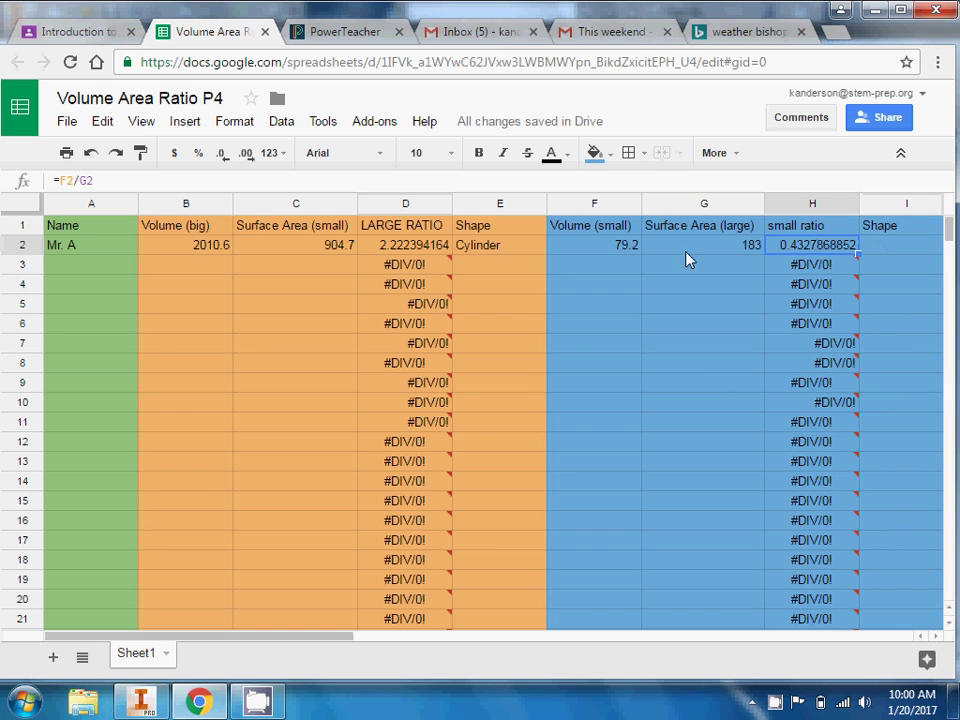
pyautogui.click(408, 245)
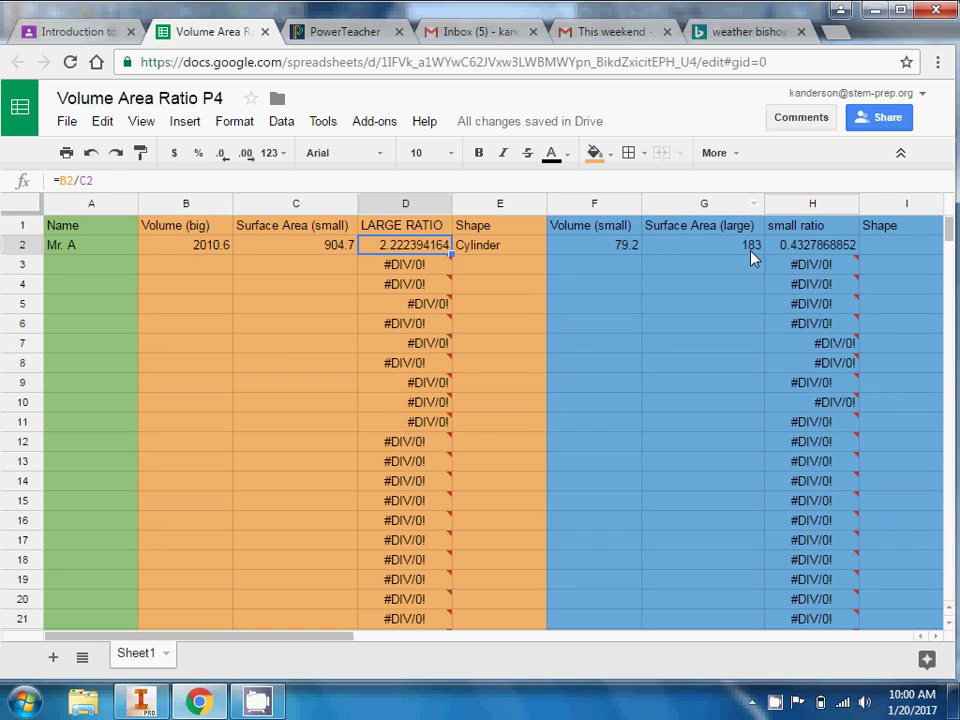
# - Enter Rectangular Prism as the shape beside the small ratio in row 2
pyautogui.click(866, 230)
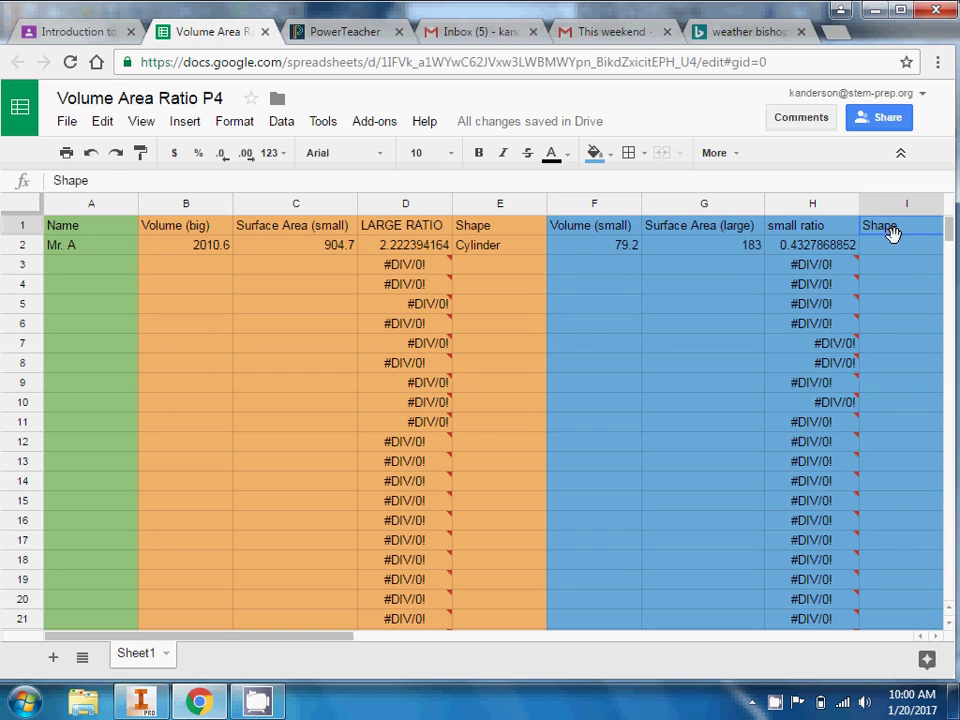
pyautogui.click(891, 255)
pyautogui.write('Rect')
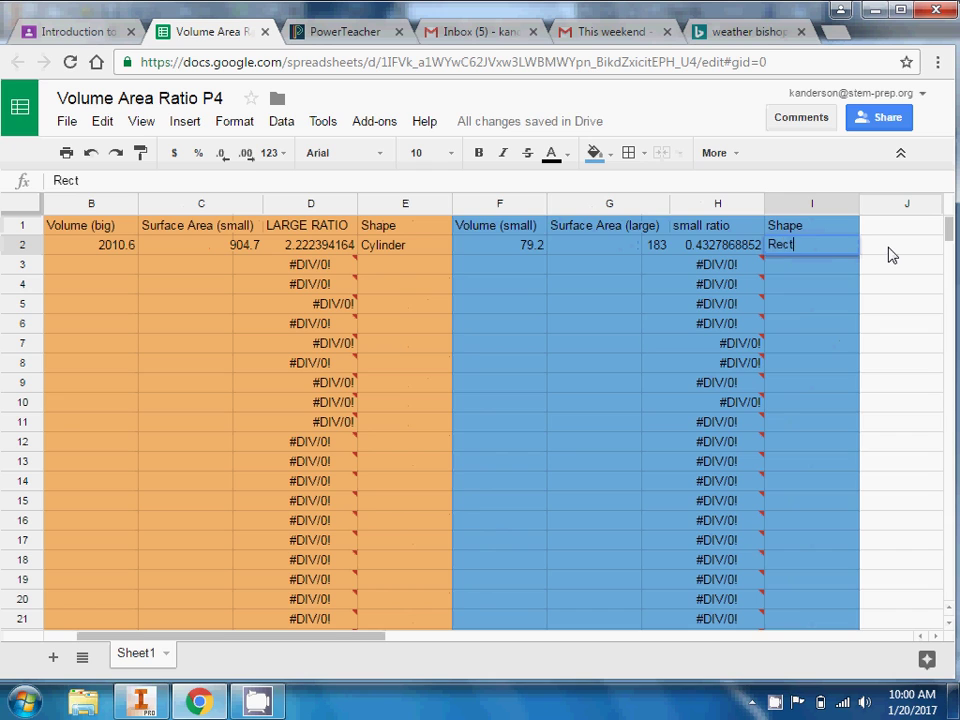
pyautogui.write('angular Prism')
pyautogui.press('Return')
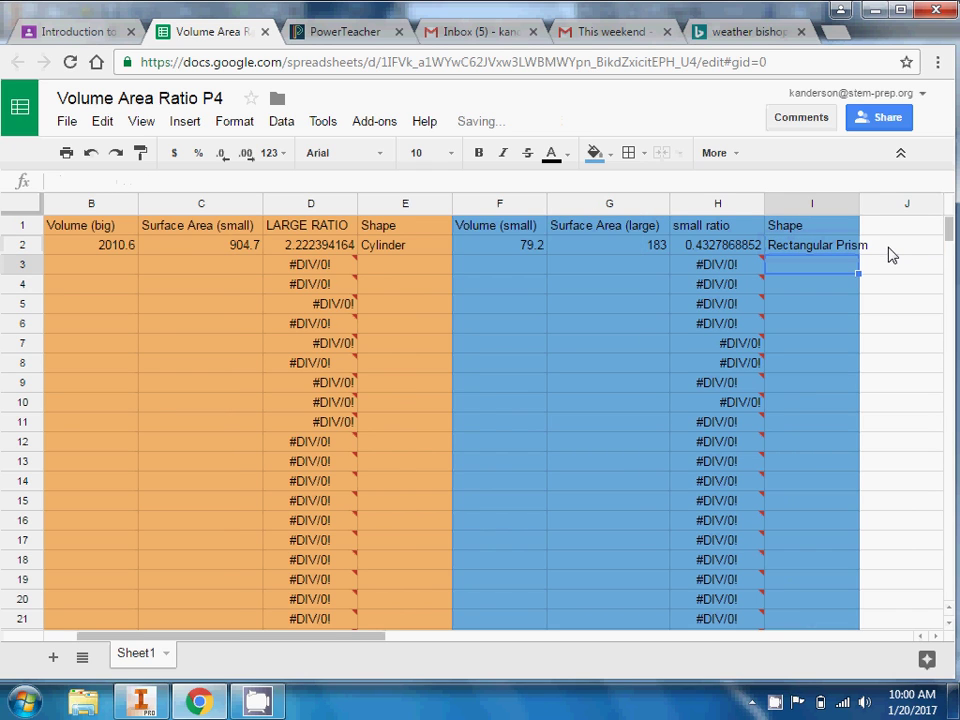
pyautogui.click(718, 266)
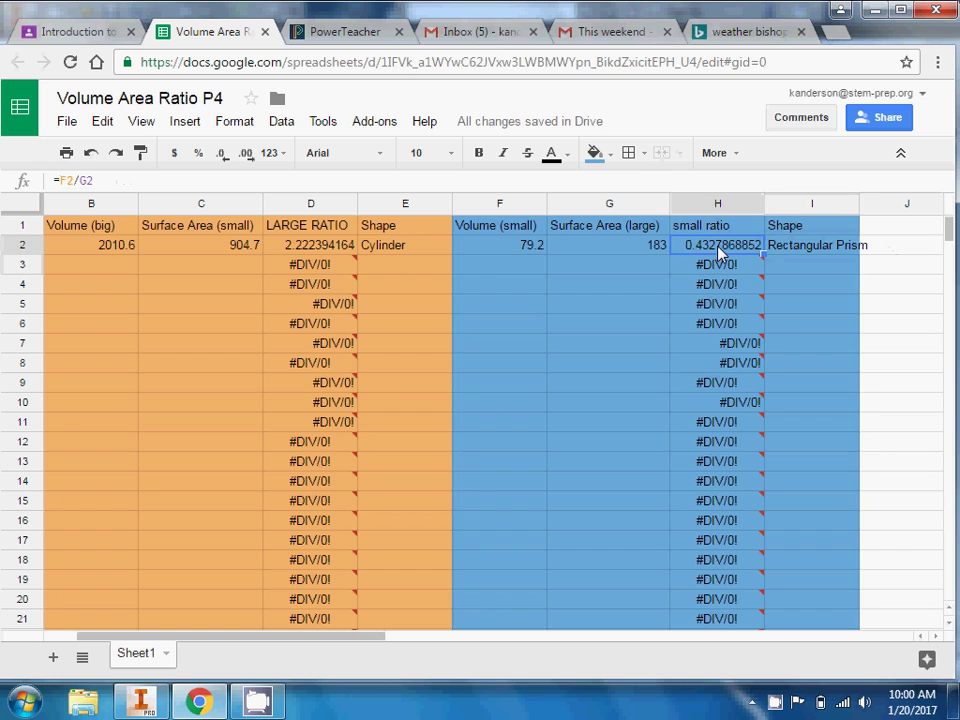
pyautogui.rightClick(722, 270)
pyautogui.moveTo(553, 443); pyautogui.dragTo(558, 461)
pyautogui.click(330, 287)
pyautogui.hscroll(5, 326, 290)
pyautogui.hscroll(-6, 325, 292)
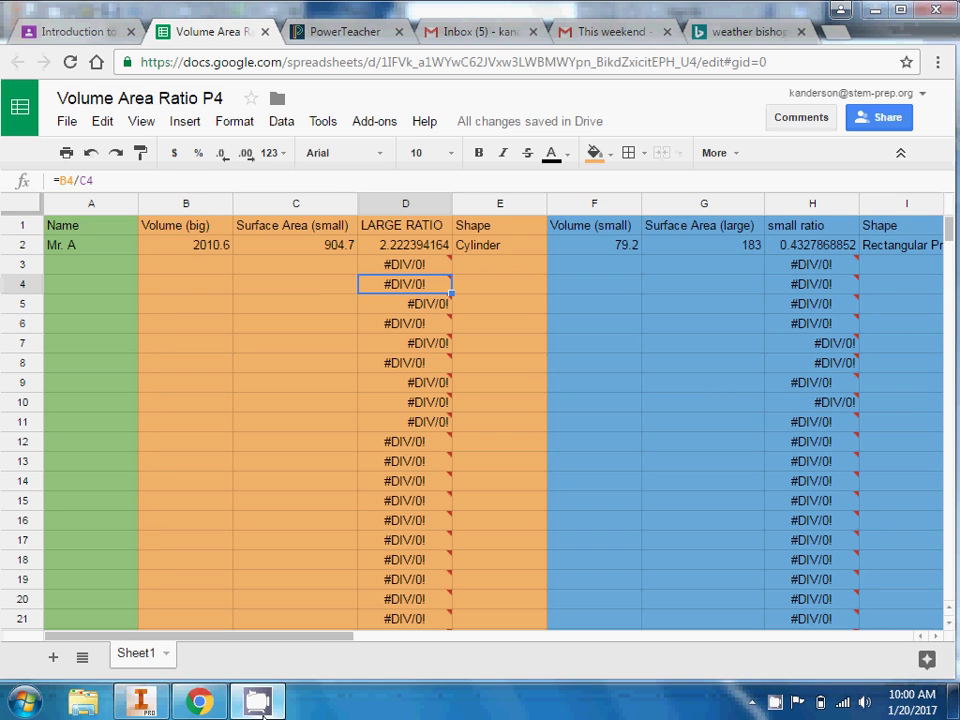
pyautogui.rightClick(258, 703)
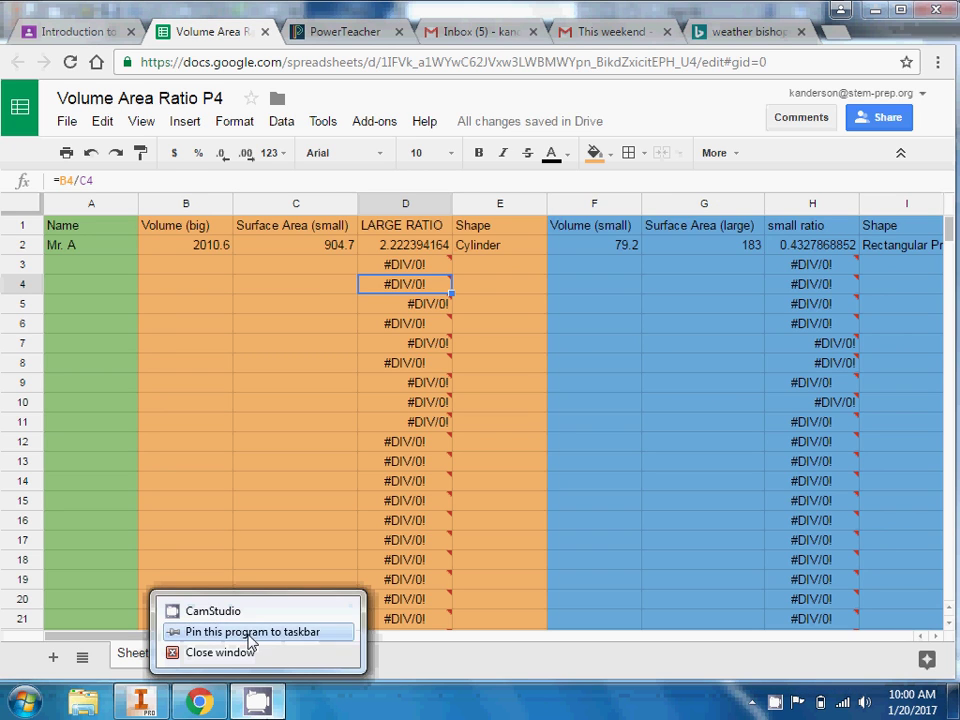
pyautogui.rightClick(775, 703)
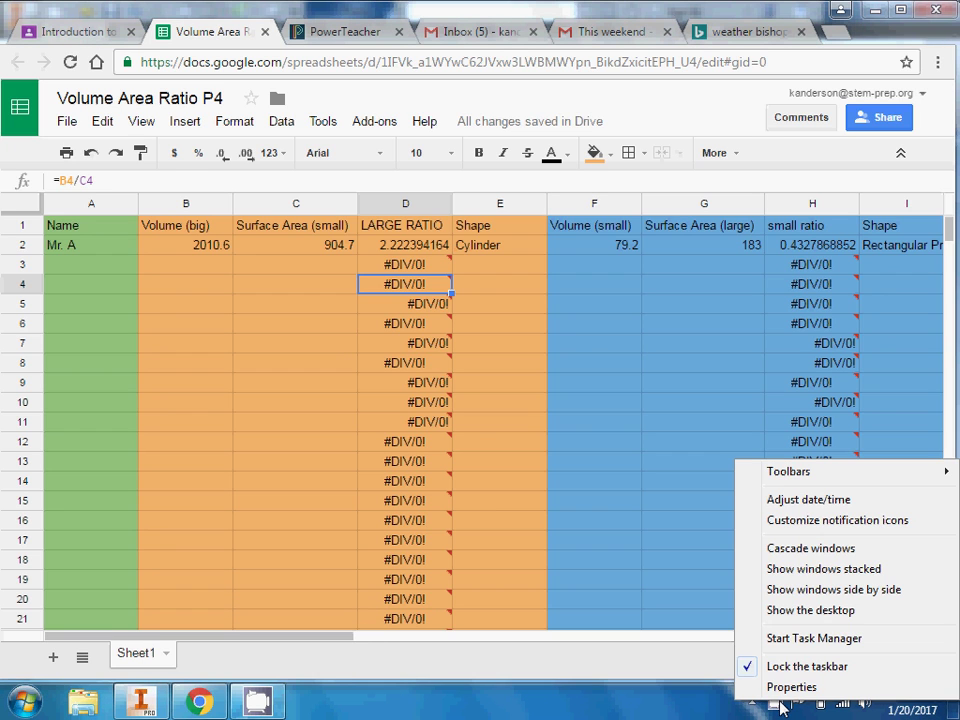